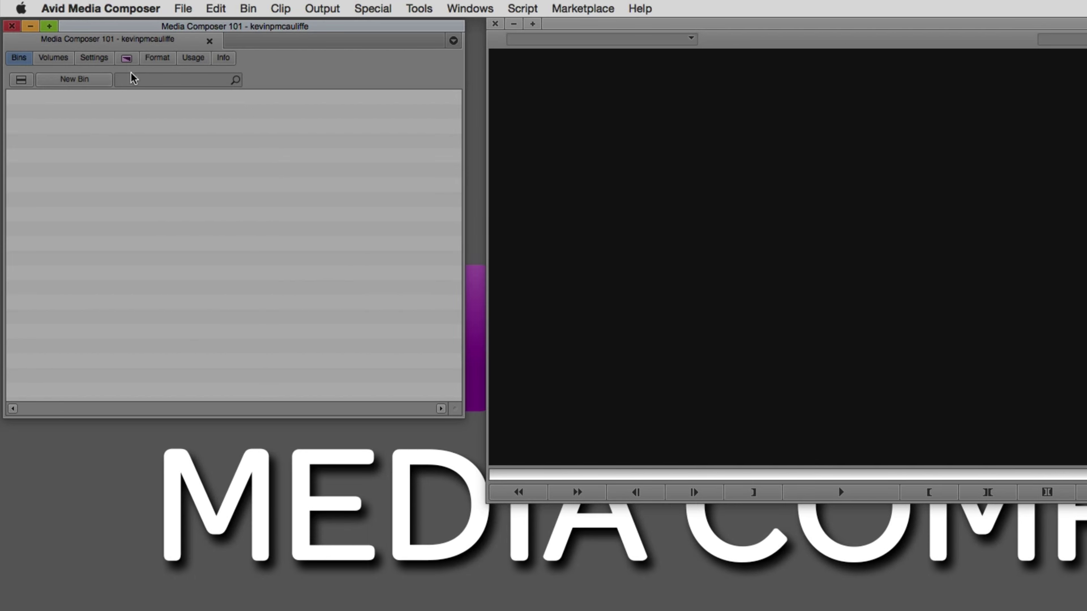
- Create two new bins in the project, named Clips and Audio
left_click(74, 80)
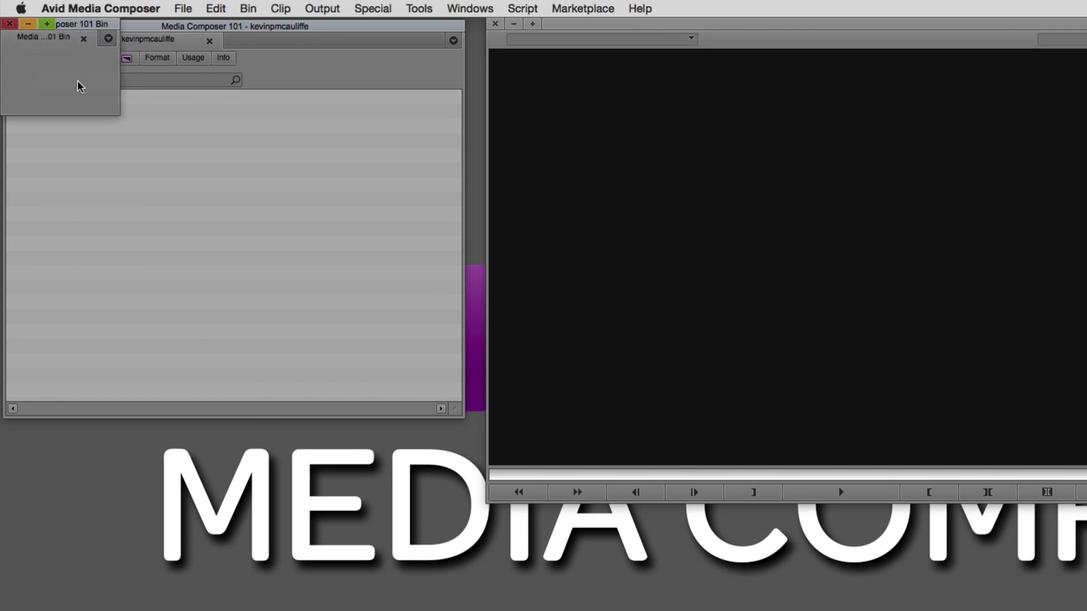
type("Clips")
key("Return")
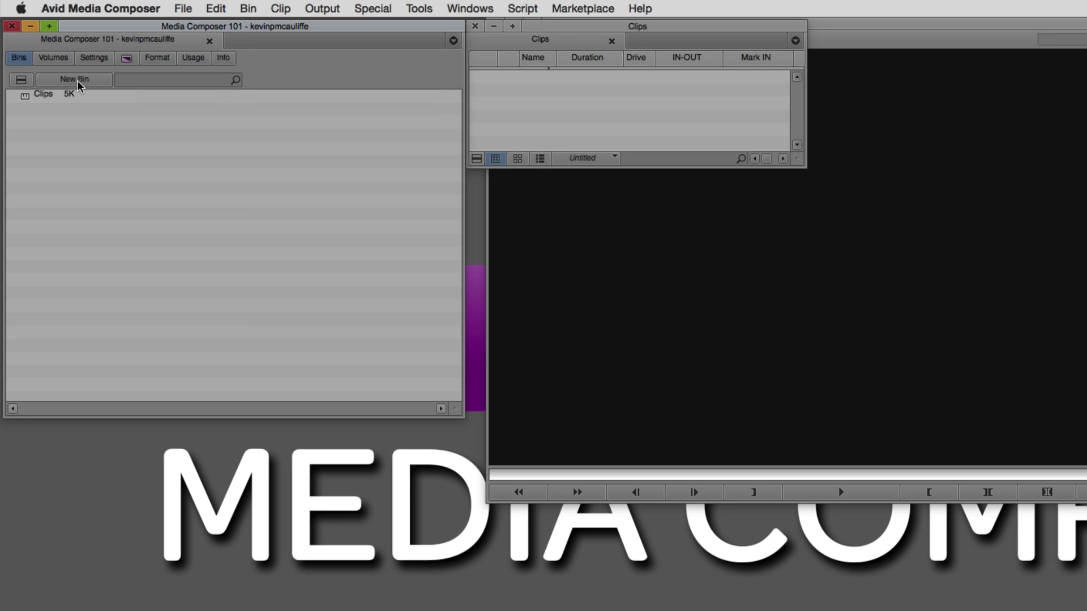
left_click(78, 84)
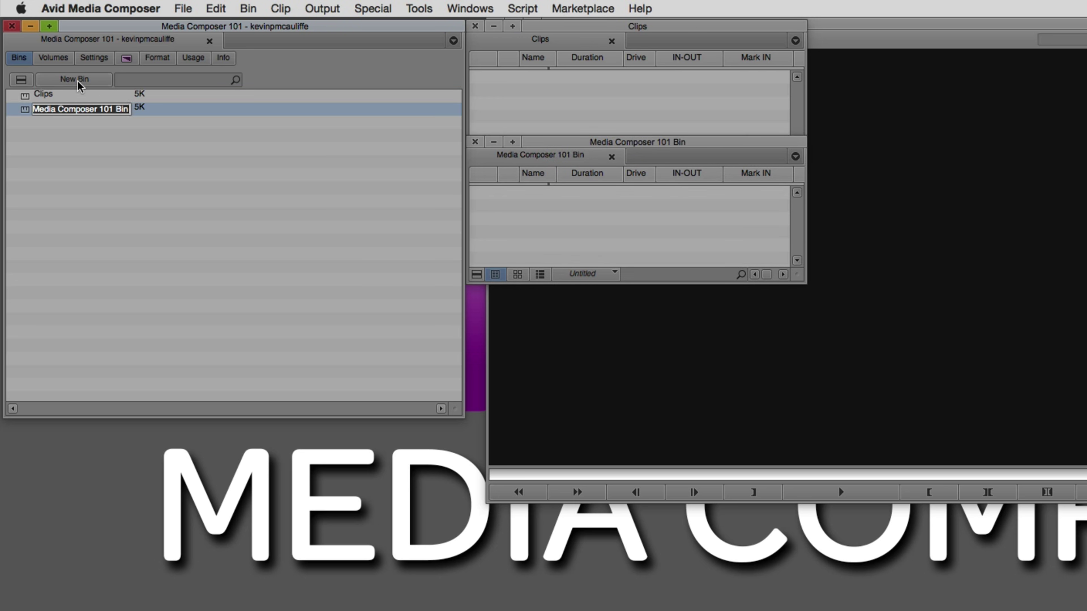
type("Audio")
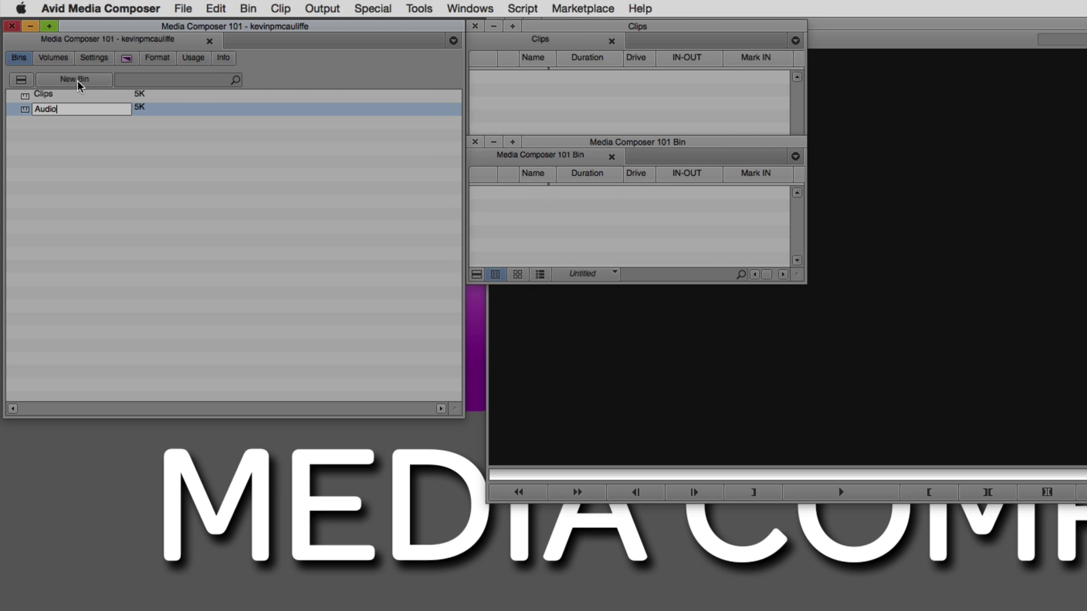
key("Return")
- Add two more bins to the project, named Graphics and Sequences
left_click(74, 80)
type("G")
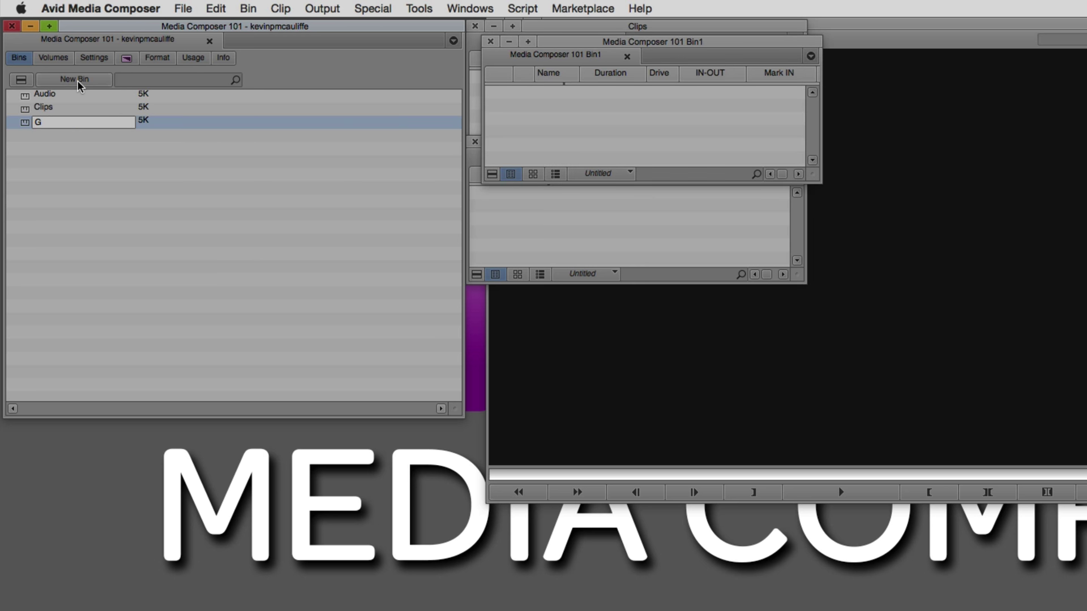
type("raphics")
key("Return")
left_click(75, 80)
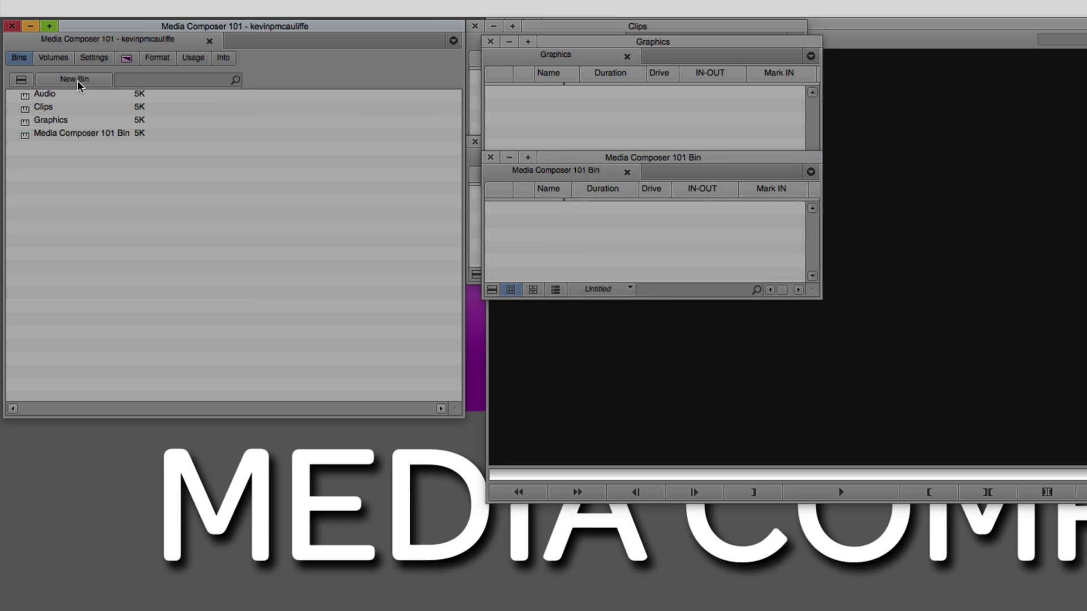
type("Sequences")
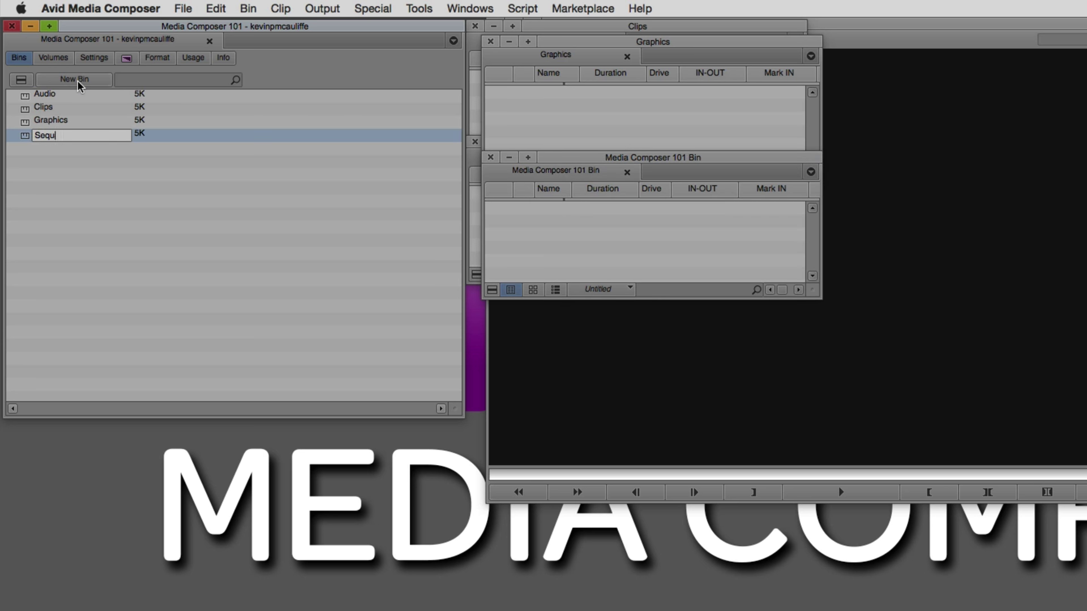
key("Return")
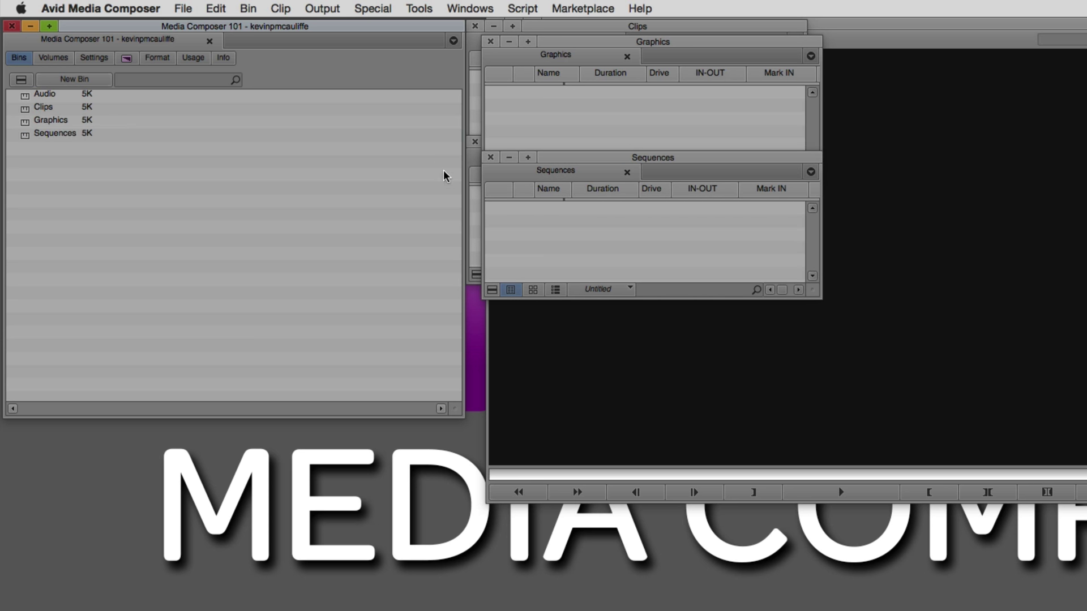
- Close the open windows of the Sequences, Graphics, Clips and Audio bins
left_click(490, 157)
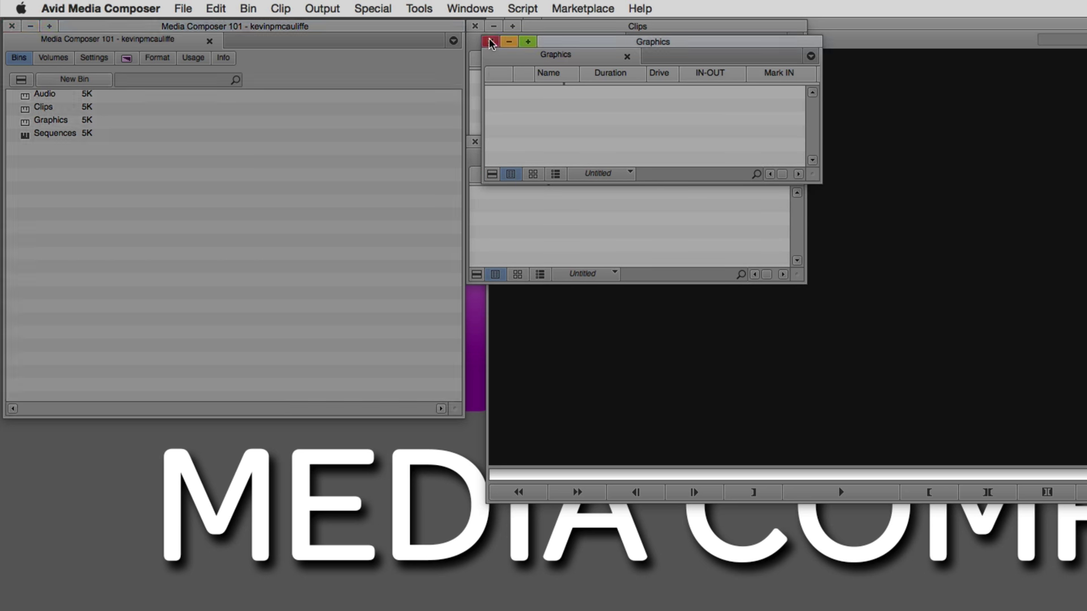
left_click(490, 41)
left_click(475, 26)
left_click(475, 141)
- Rename the Audio bin as Red Audio and the Clips bin as Green Clips
left_click(53, 95)
left_click(35, 95)
type("Red")
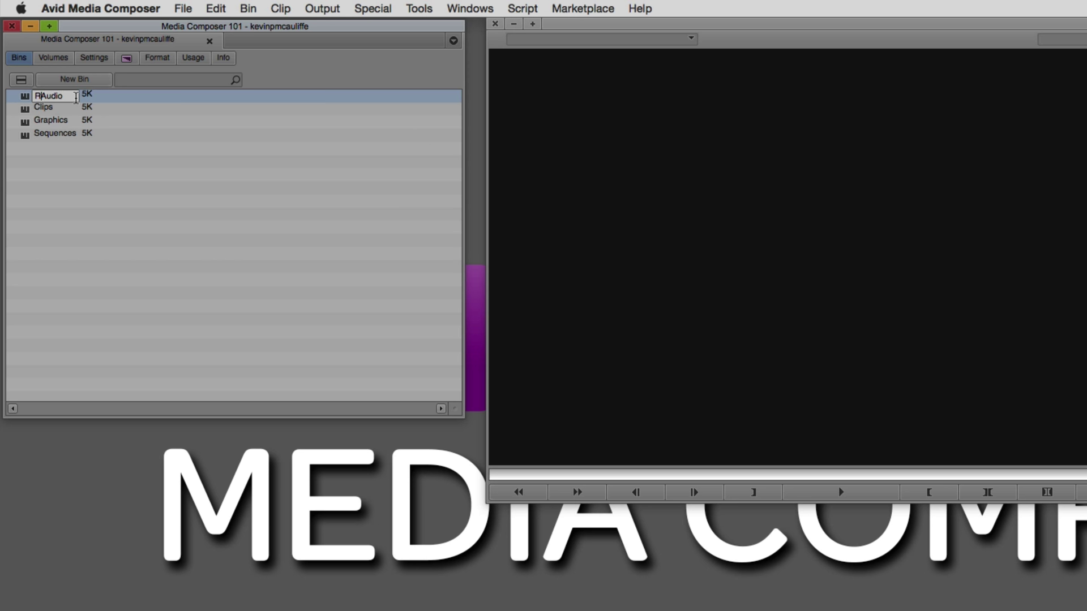
key("Return")
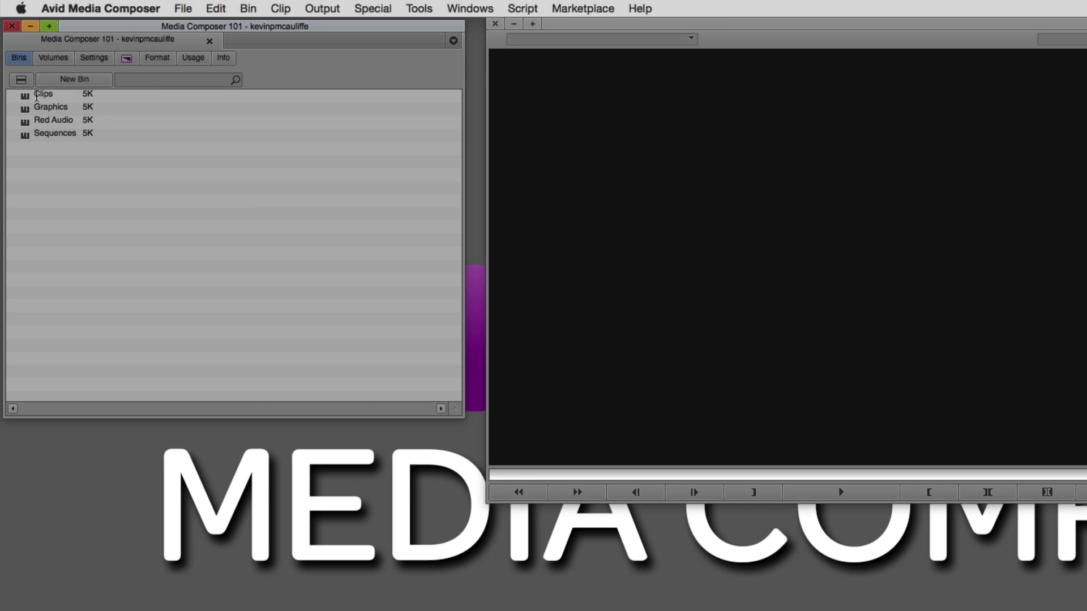
left_click(35, 95)
left_click(35, 95)
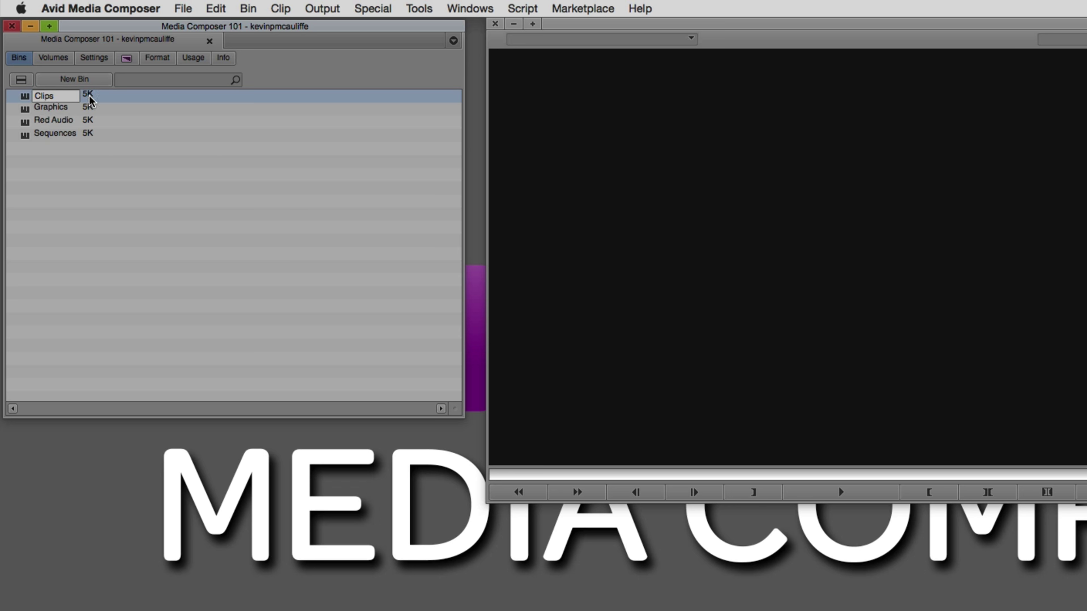
type("Green")
key("Return")
- Rename the Graphics bin as Blue Graphics and the Sequences bin as Yellow Sequences
left_click(36, 96)
left_click(35, 96)
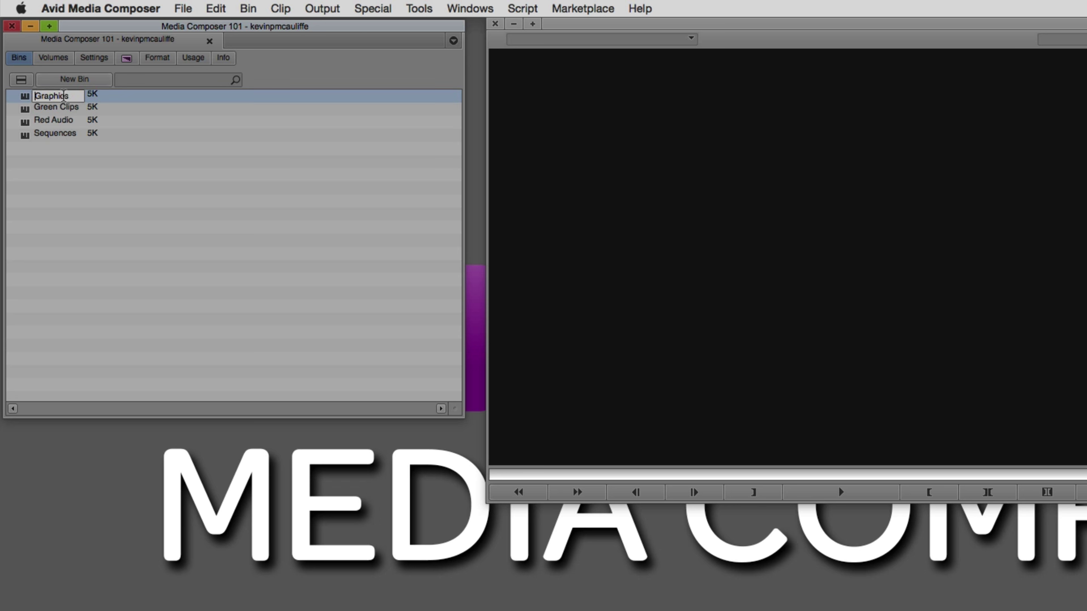
type("Blue")
key("Return")
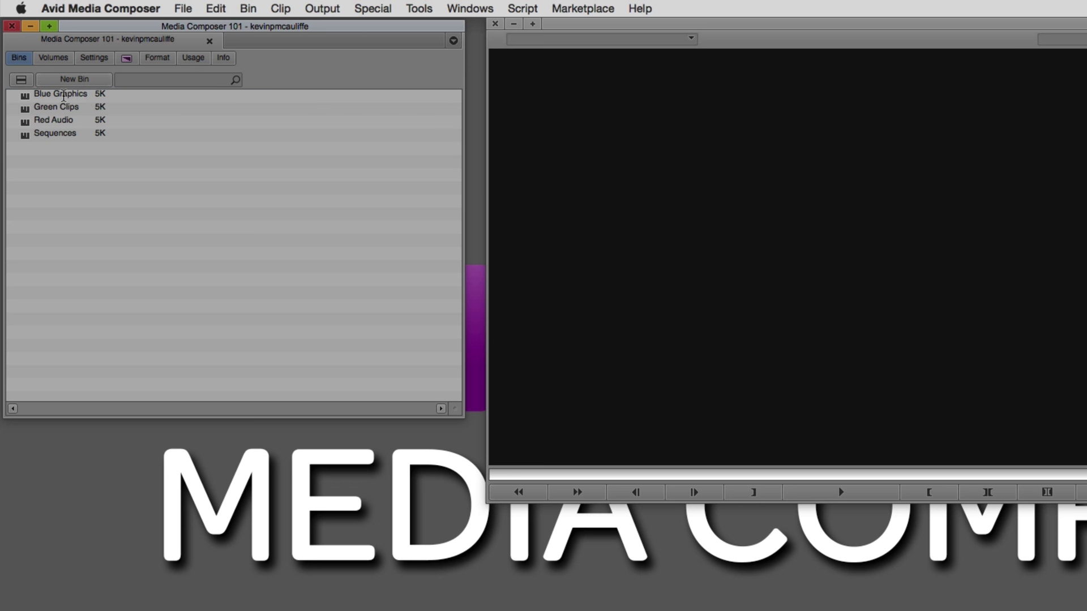
left_click(56, 135)
left_click(57, 135)
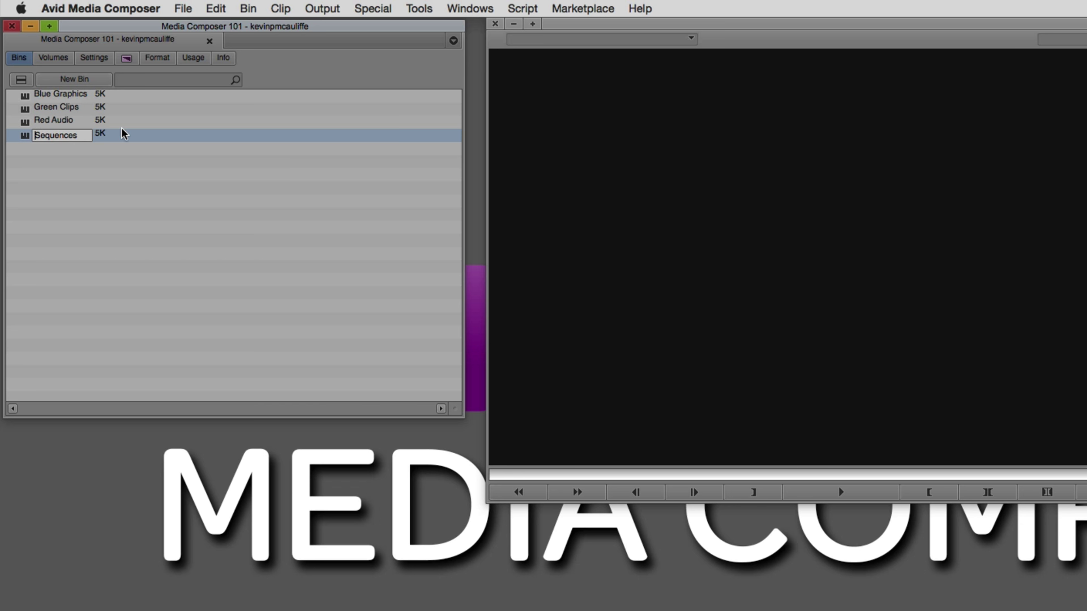
type("Yellow")
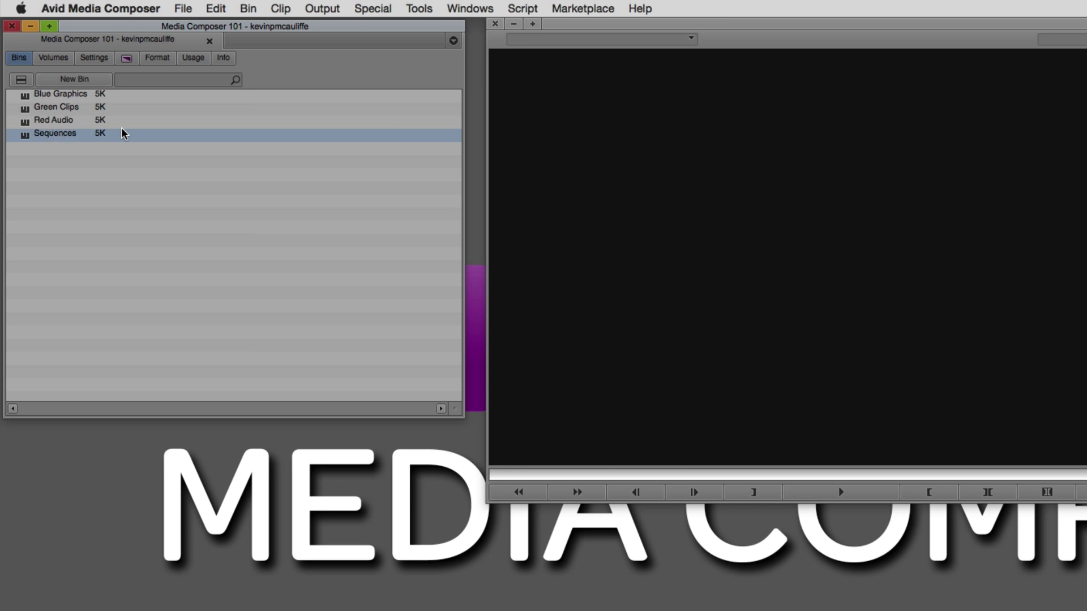
key("Return")
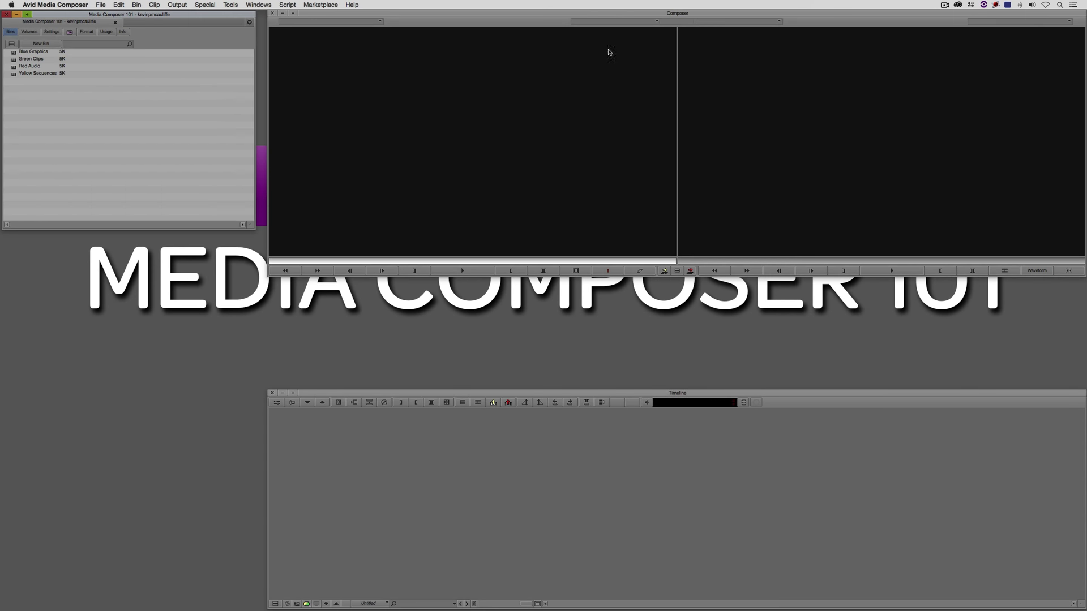
- Hide Media Composer and open the Media Composer 101 folder inside Avid Projects on the G-SPEED Studio R drive in Finder
left_click(864, 160)
key("super+h")
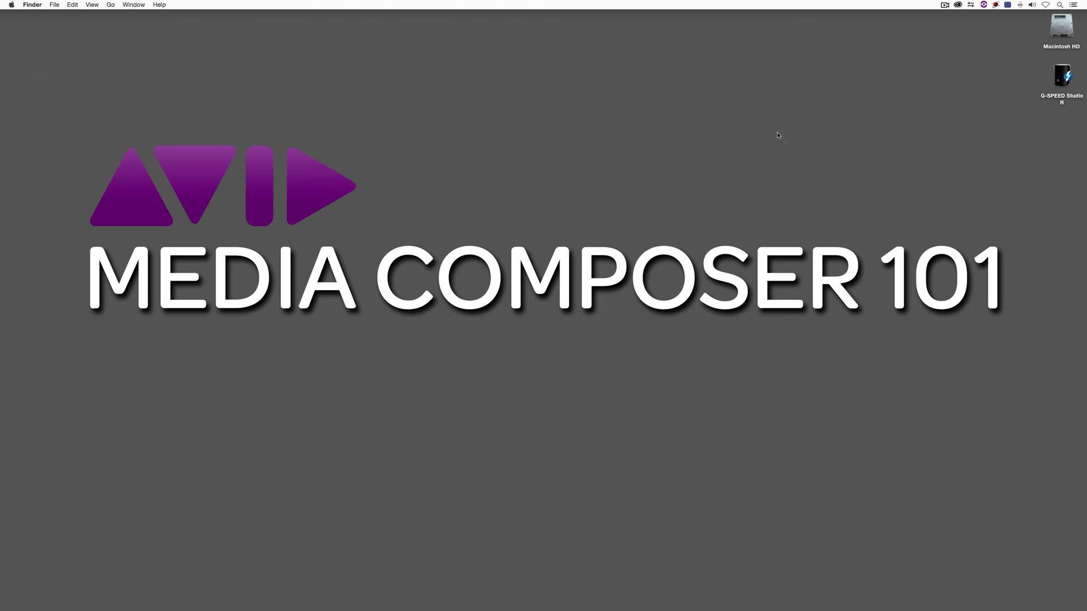
left_click(1063, 78)
double_click(1064, 78)
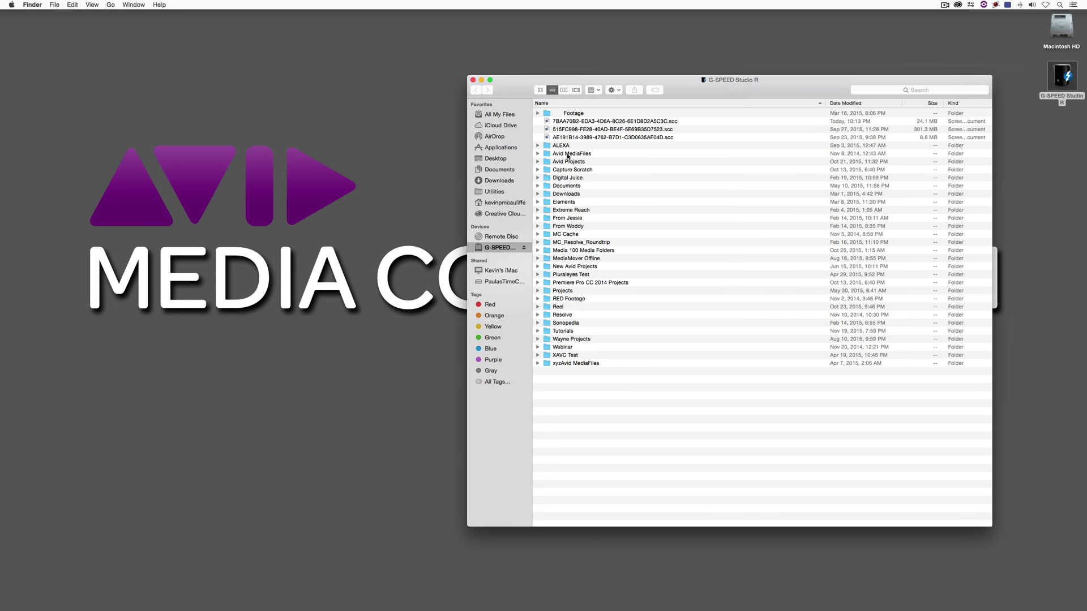
double_click(573, 164)
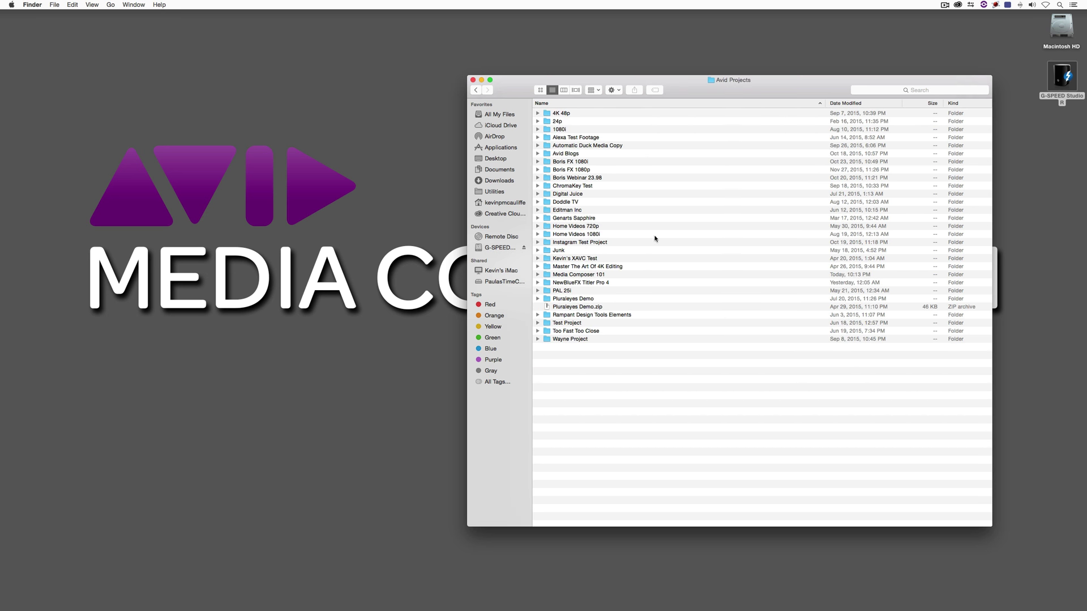
double_click(599, 276)
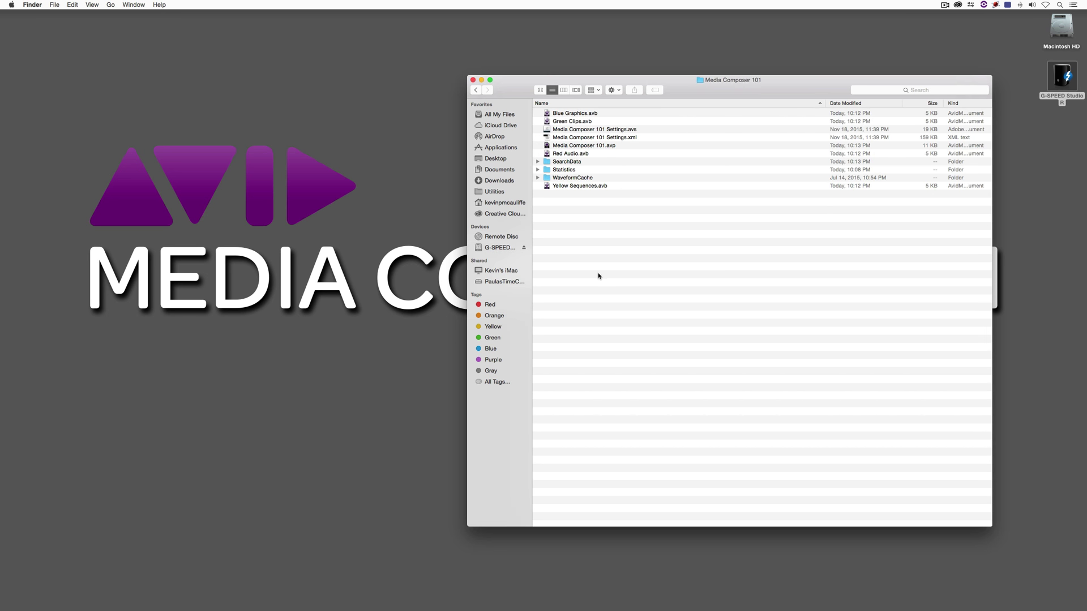
left_click_drag(557, 82, 388, 55)
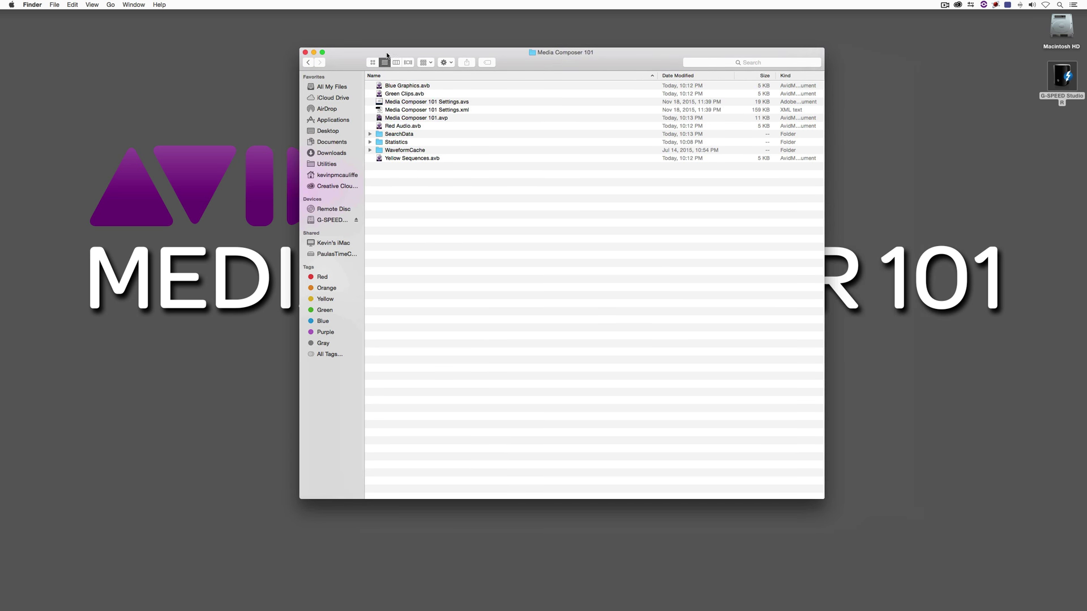
- Examine the .avb bin files in the project folder: Blue Graphics, Green Clips, Red Audio and Yellow Sequences
left_click(421, 87)
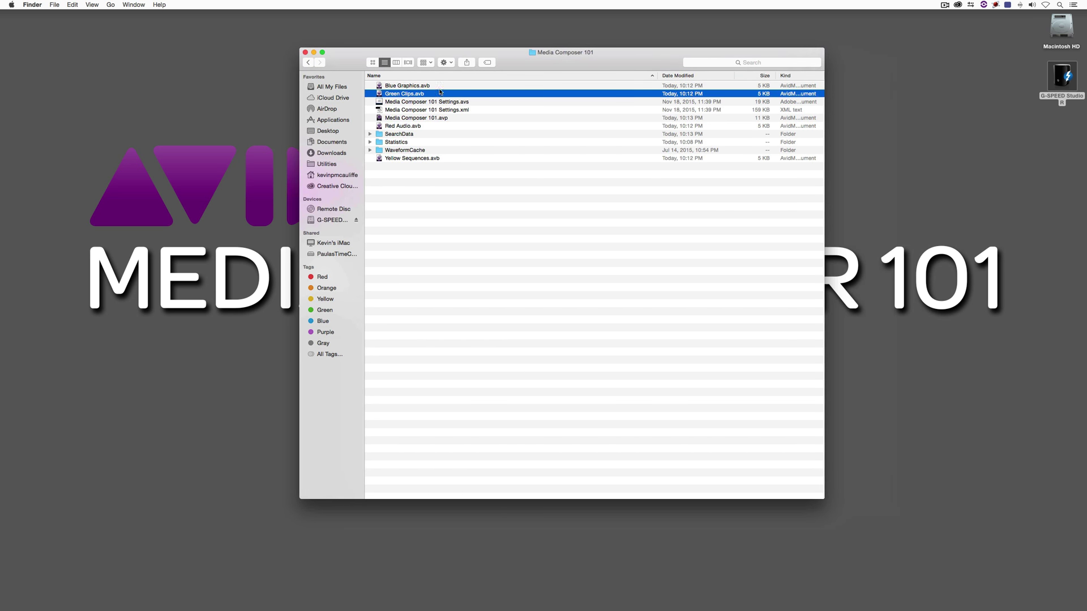
left_click(425, 126)
left_click(427, 159)
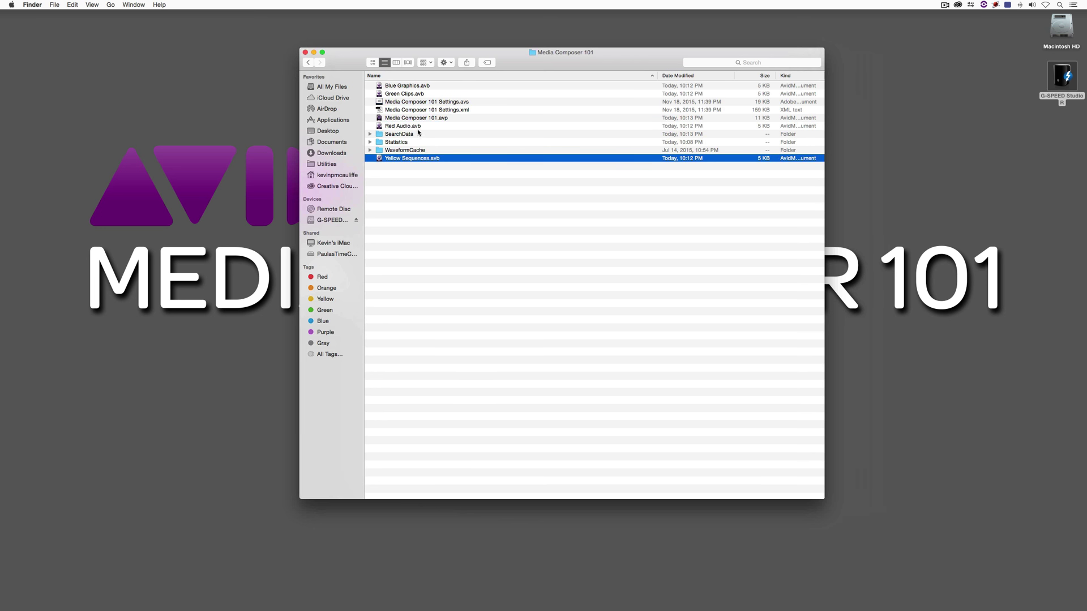
left_click(419, 127)
left_click(420, 94)
left_click(420, 86)
left_click(419, 95)
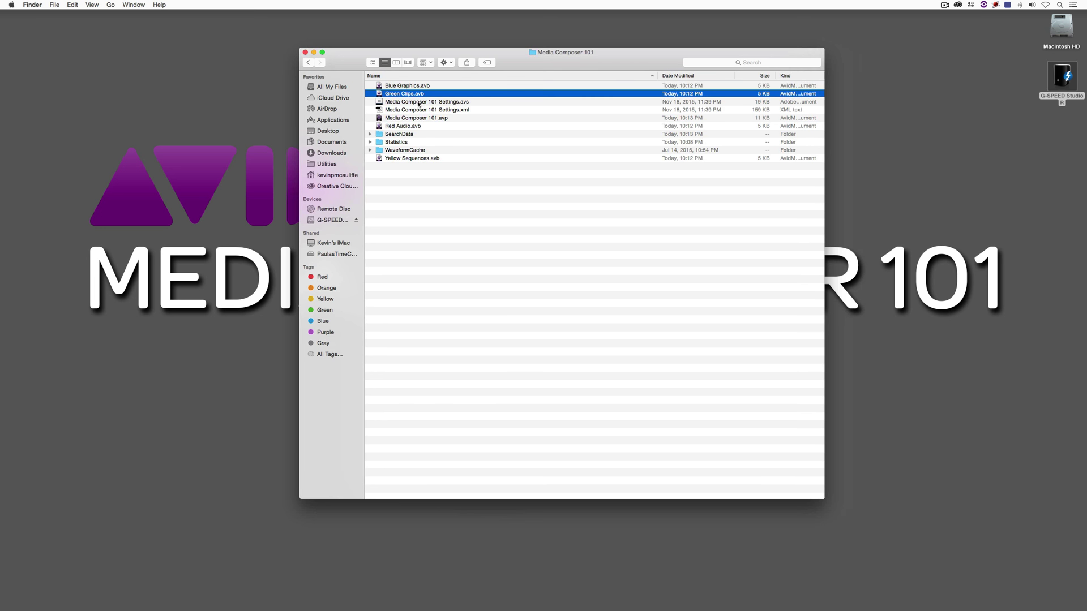
left_click(415, 159)
left_click(417, 126)
left_click(417, 93)
left_click(415, 86)
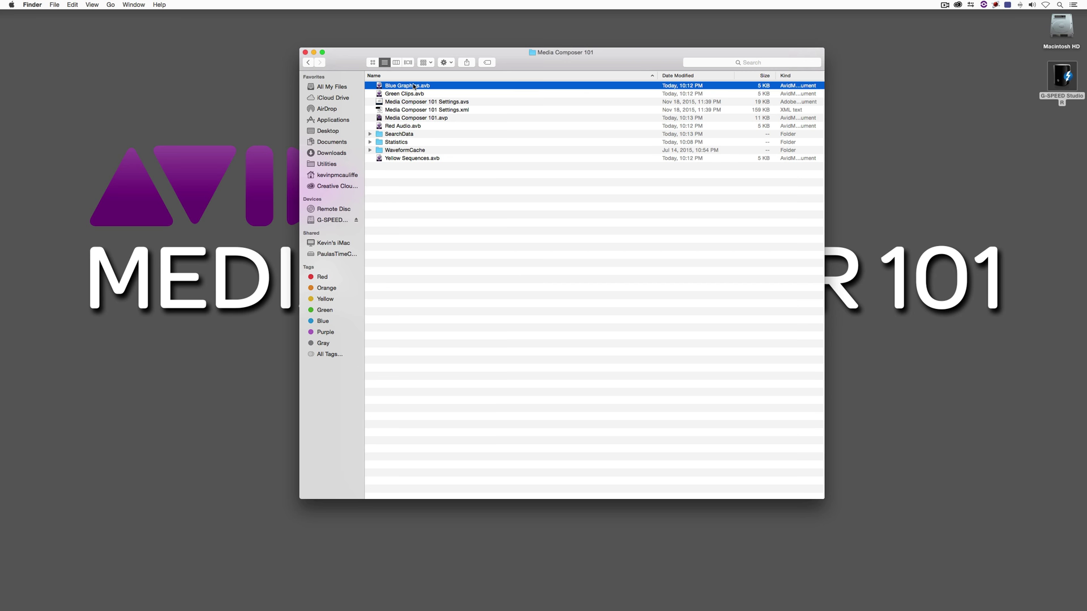
- Close the project folder window and switch back to the project window in Media Composer
left_click(305, 52)
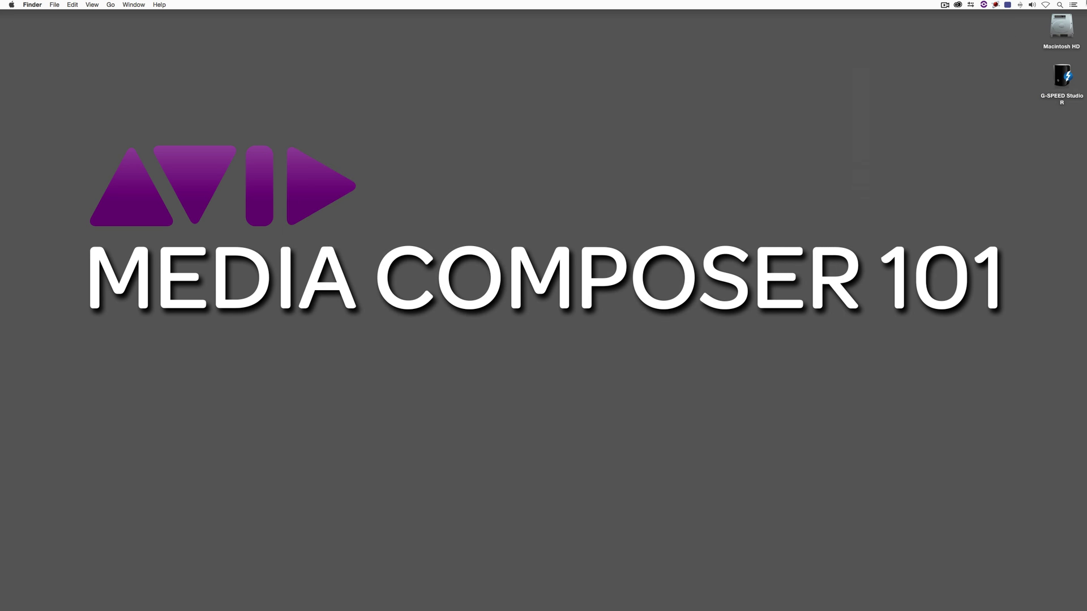
key("super+Tab")
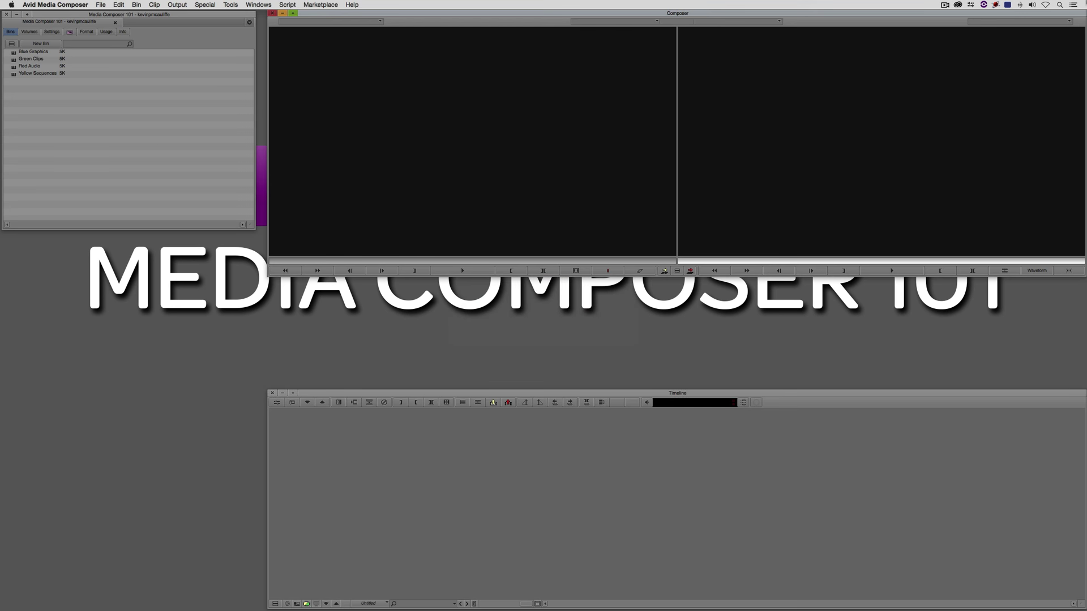
left_click(84, 130)
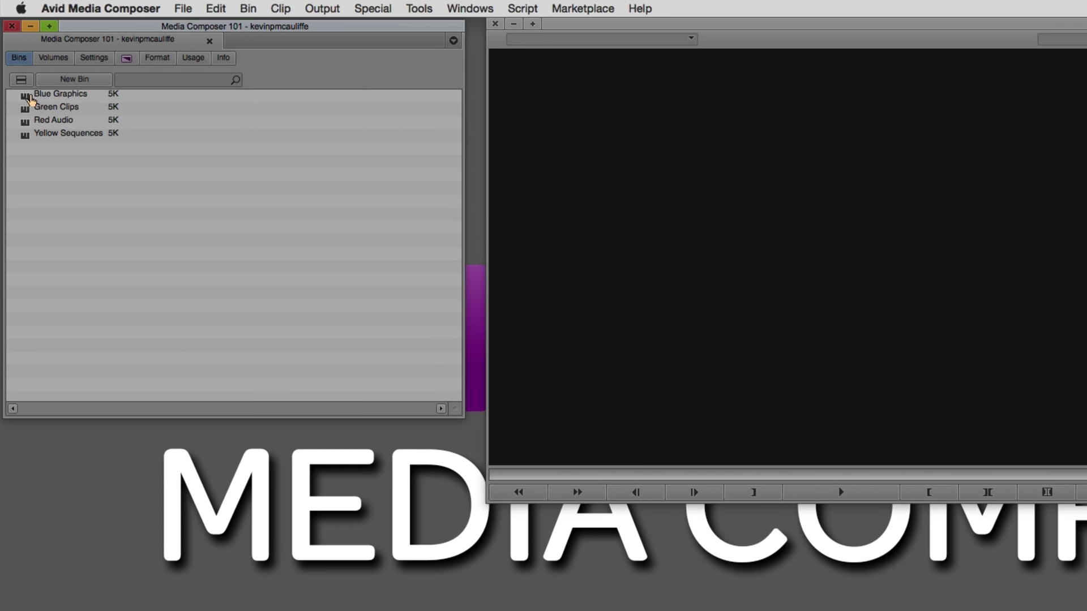
- Create two new folders in the project, named Clips and Sequences
left_click(22, 79)
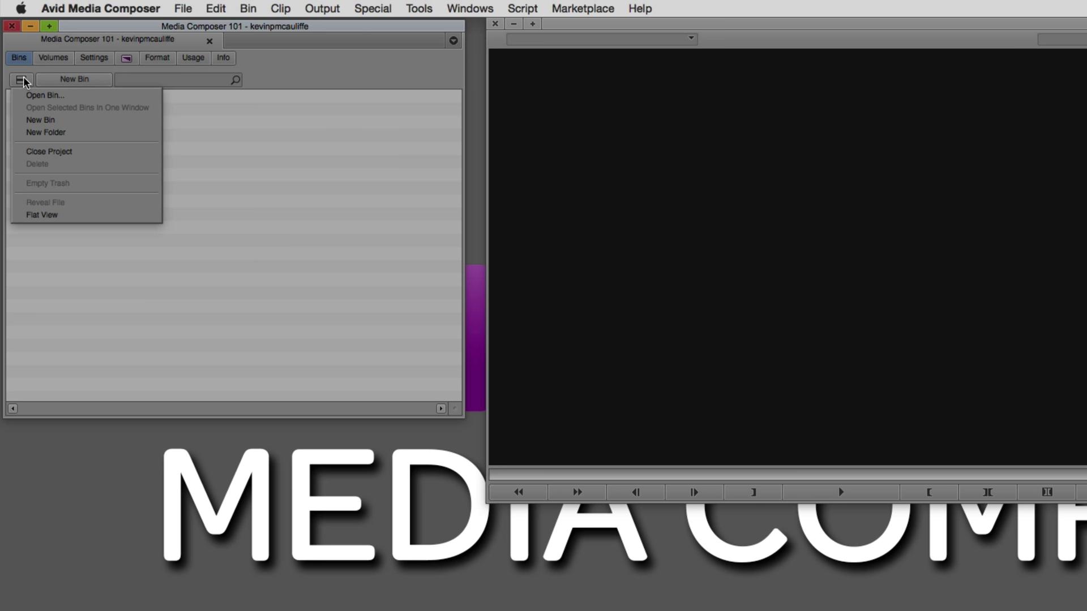
left_click(34, 132)
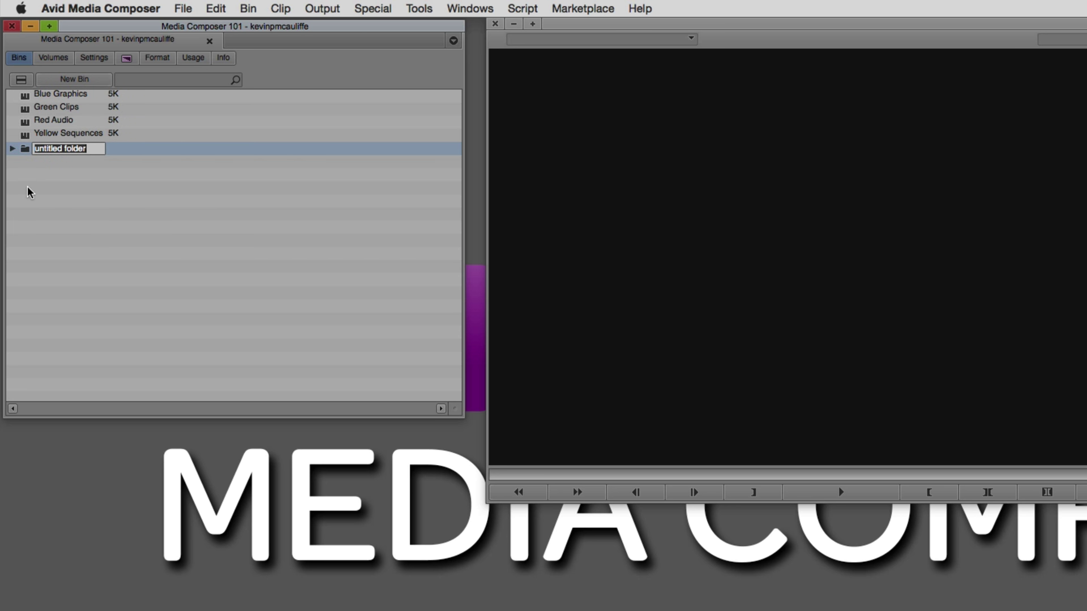
type("Clips")
key("Return")
left_click(22, 80)
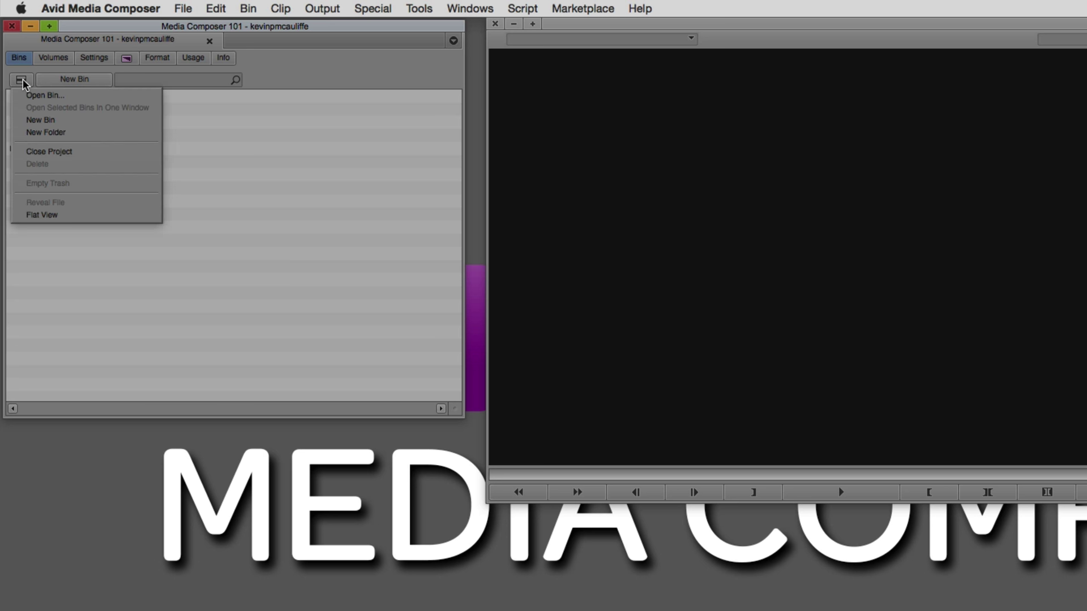
left_click(36, 131)
type("SEquences")
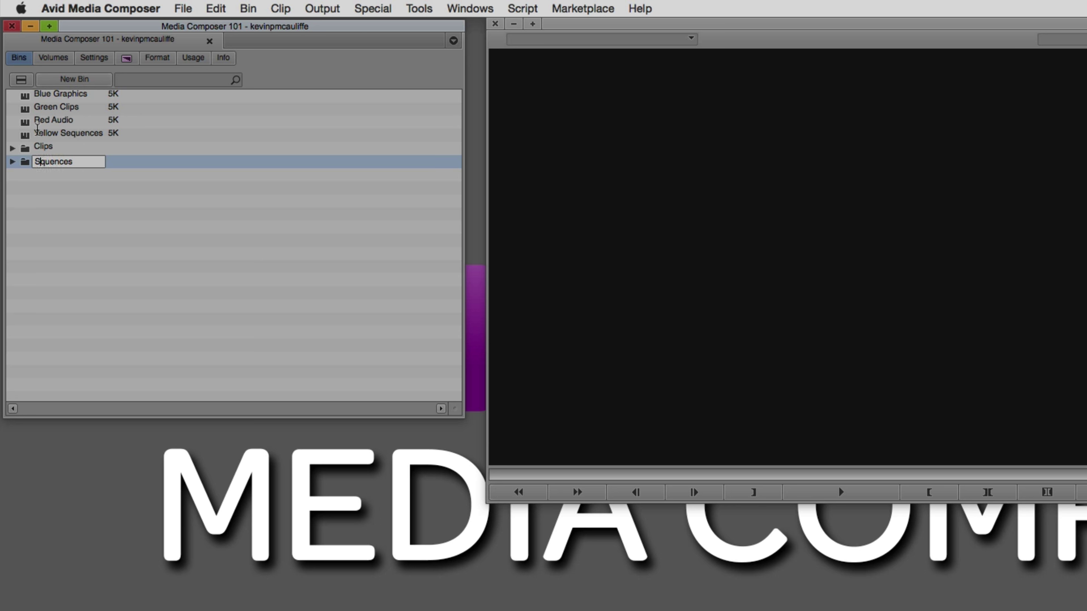
key("Return")
- Create a new folder in the project named Graphics
left_click(22, 79)
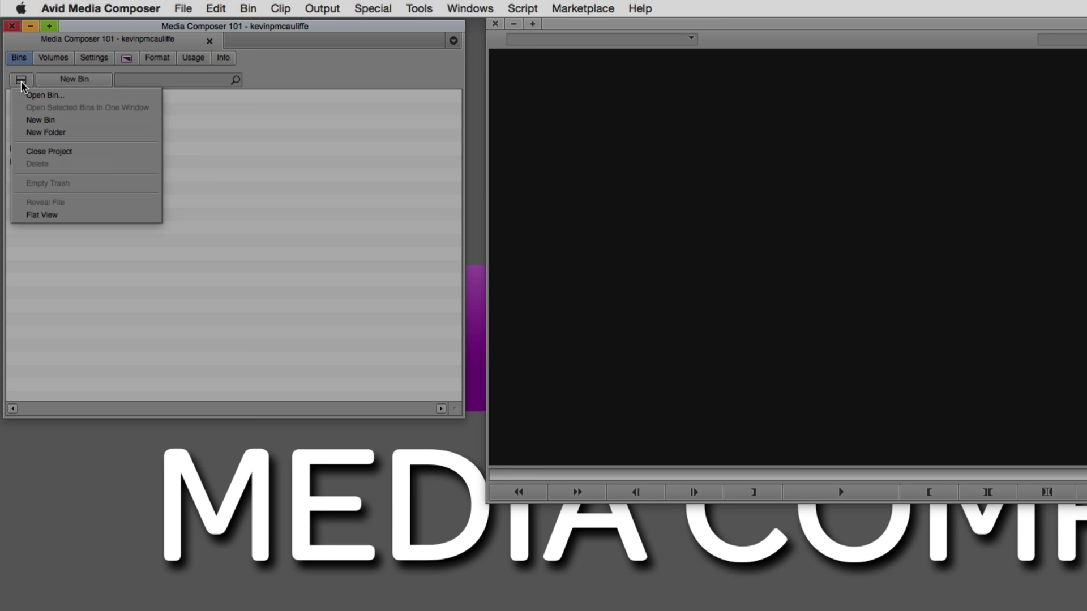
left_click(26, 130)
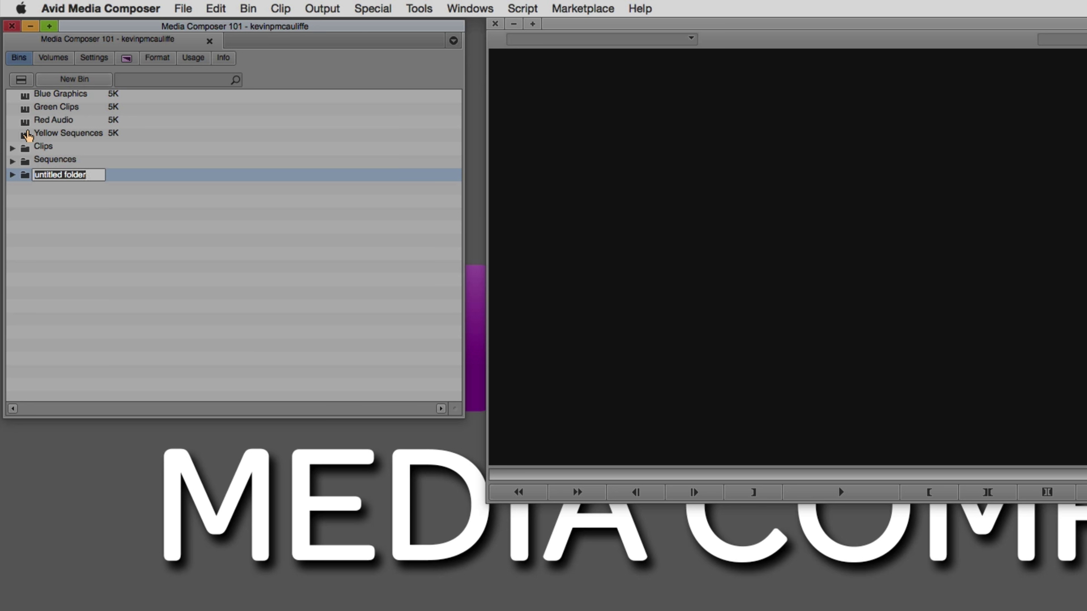
type("G")
key("BackSpace")
type("Gphri")
key("BackSpace")
key("BackSpace")
key("BackSpace")
key("BackSpace")
type("raphics")
key("Return")
- Add another project folder named Audio
left_click(21, 80)
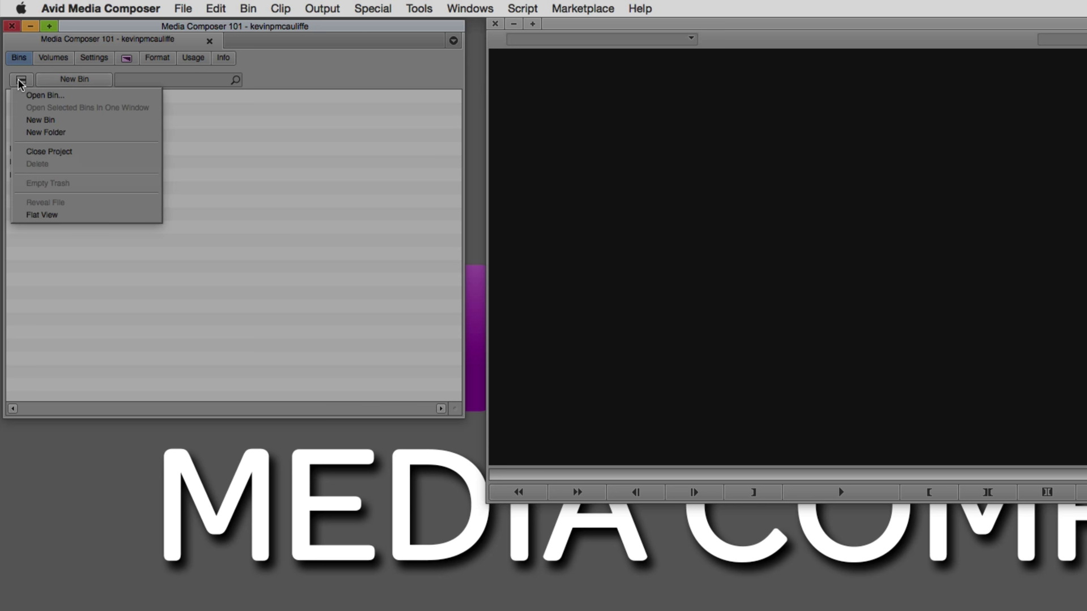
left_click(40, 134)
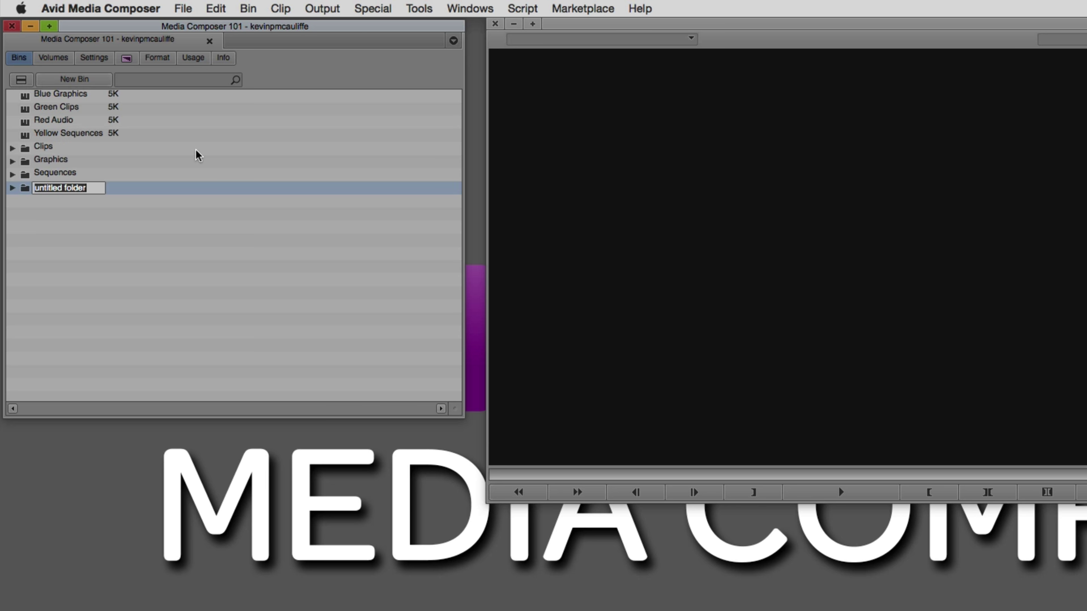
type("Audio")
key("Return")
- Move the Blue Graphics, Green Clips, Red Audio and Yellow Sequences bins into their matching folders and expand all four folders
left_click_drag(24, 97, 26, 147)
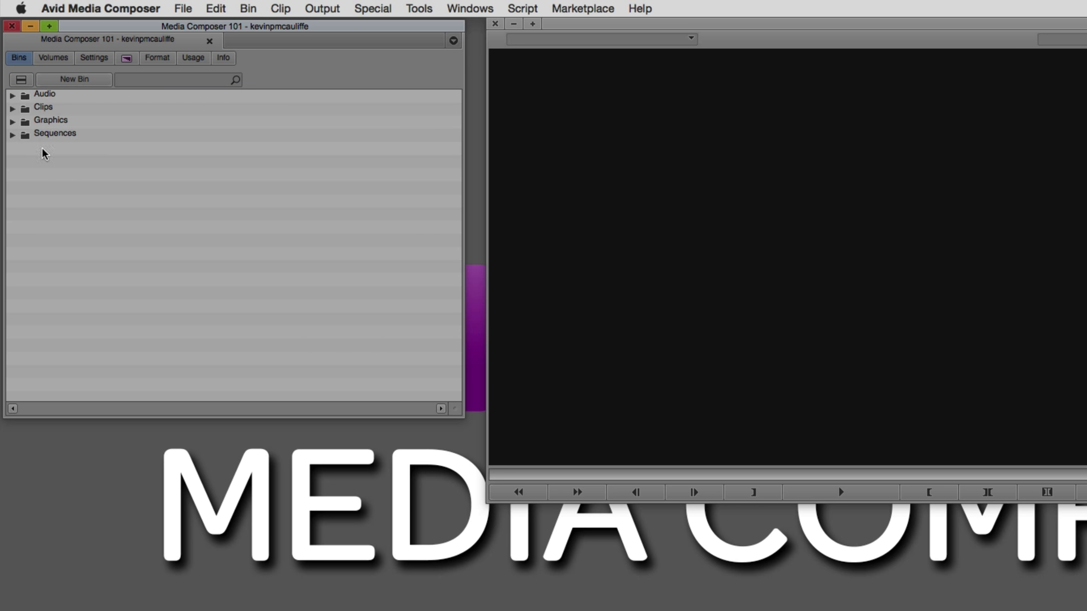
left_click(12, 135)
left_click(12, 135)
left_click(12, 109)
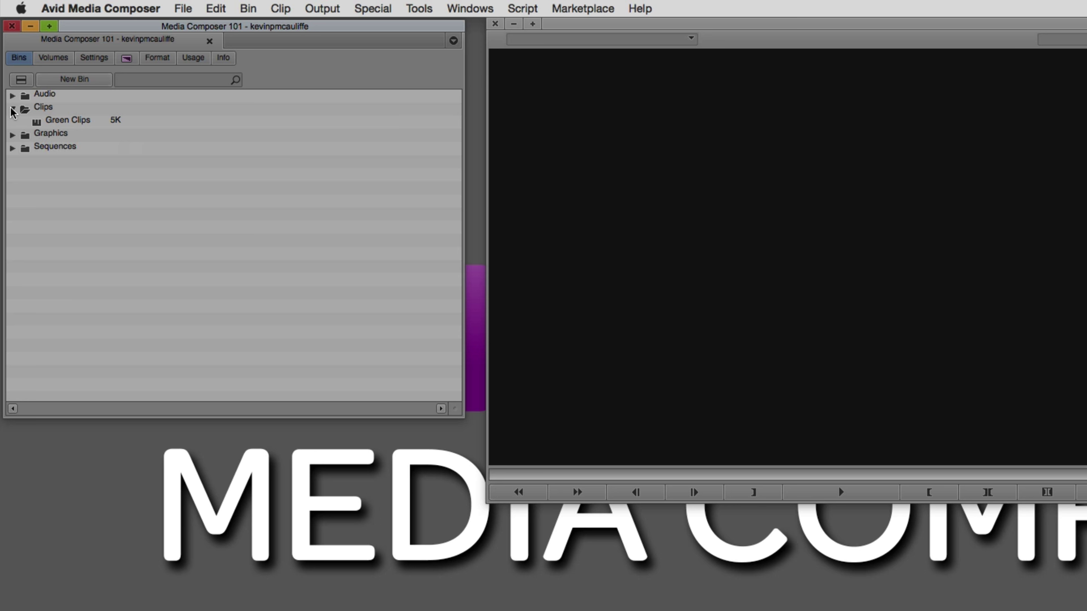
left_click(13, 108)
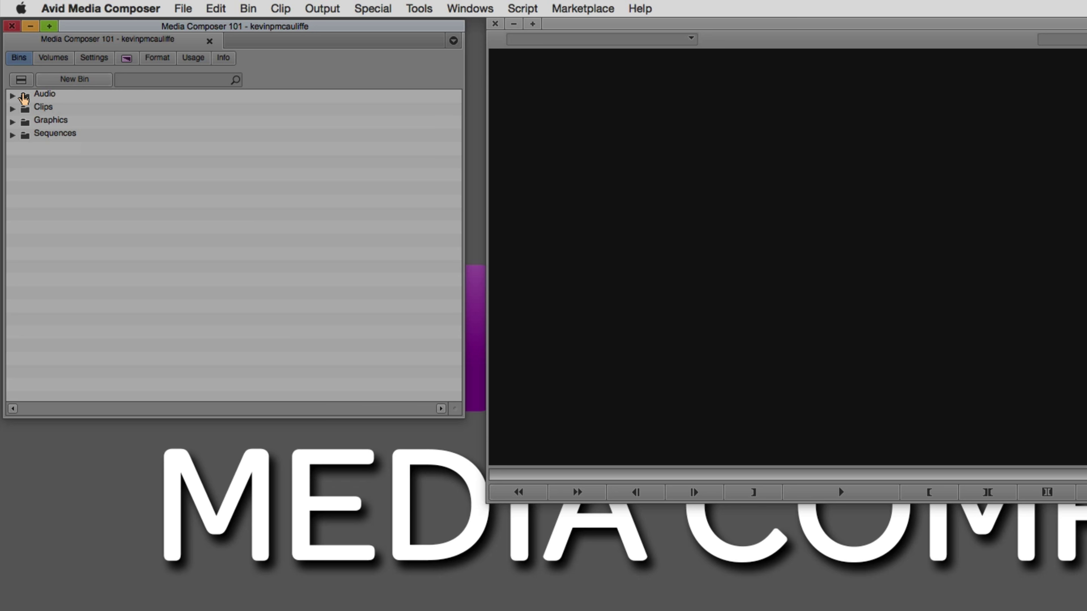
left_click(12, 134)
left_click(12, 122)
left_click(12, 108)
left_click(12, 95)
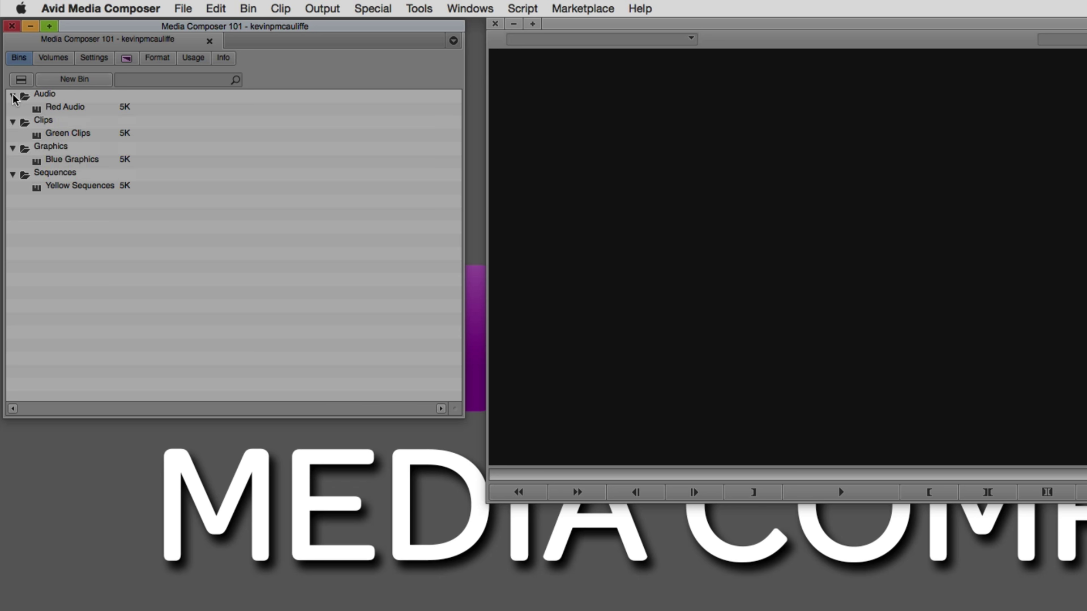
- Create a new bin named Blue Audio and move it into the Audio folder
left_click(55, 79)
type("Bl")
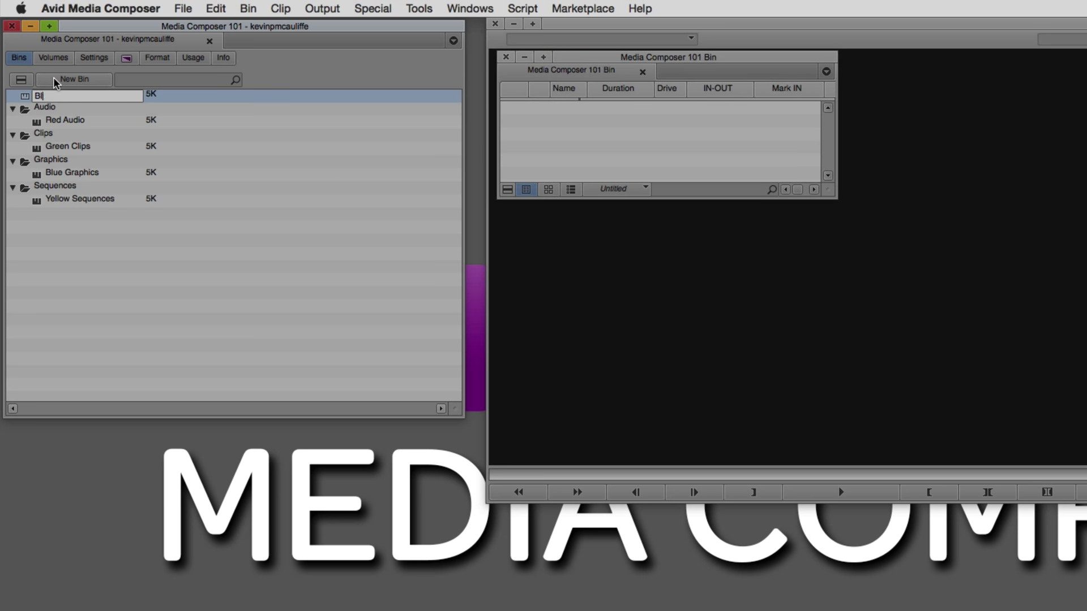
type("ue Audio")
key("Return")
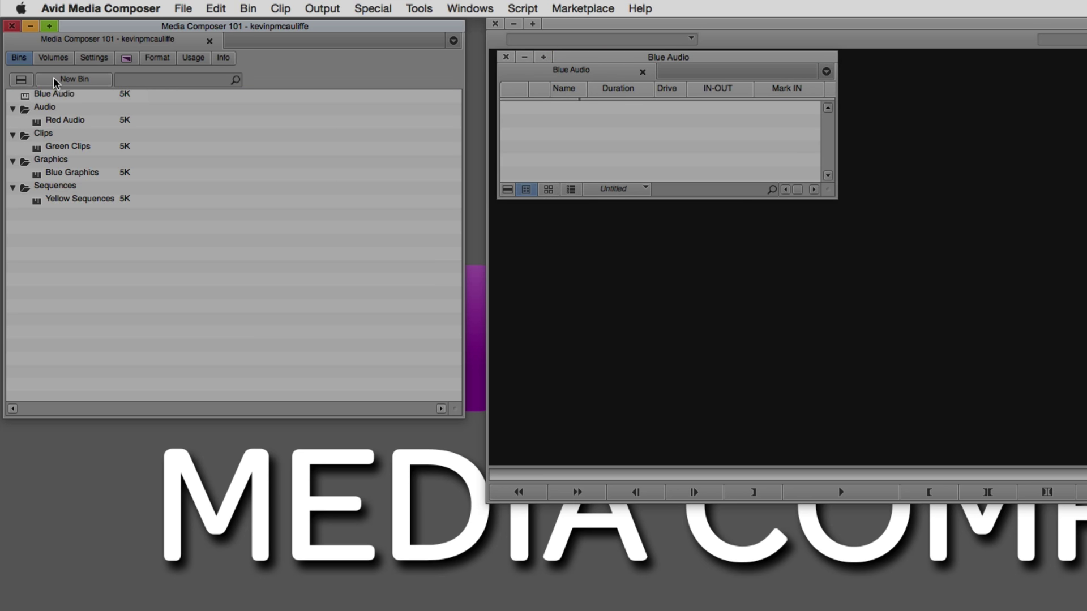
left_click_drag(25, 95, 22, 108)
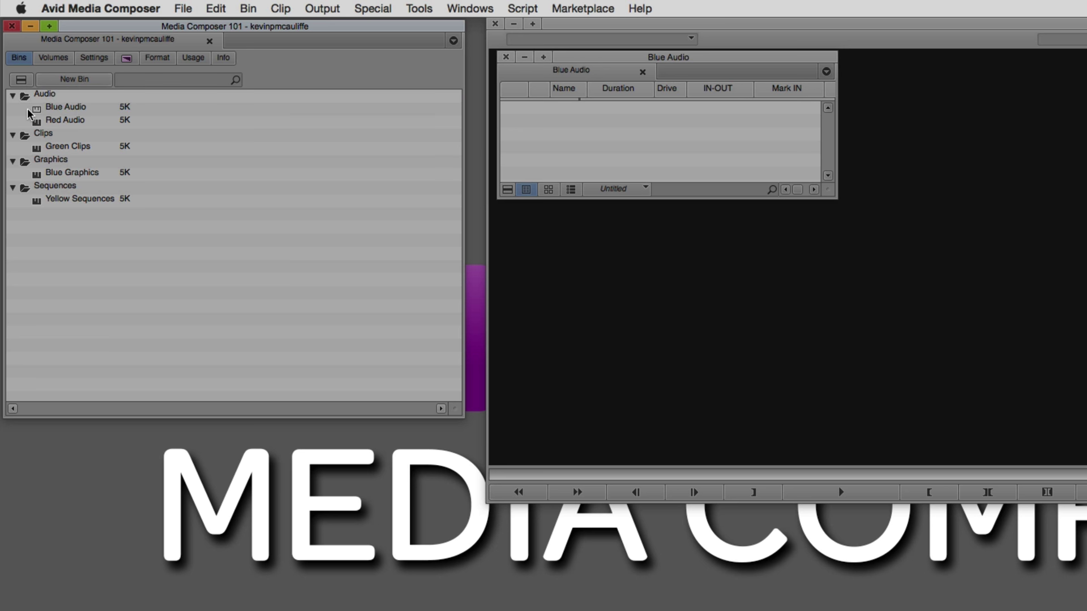
- Create a new bin named Red Clips and move it into the Clips folder
left_click(75, 81)
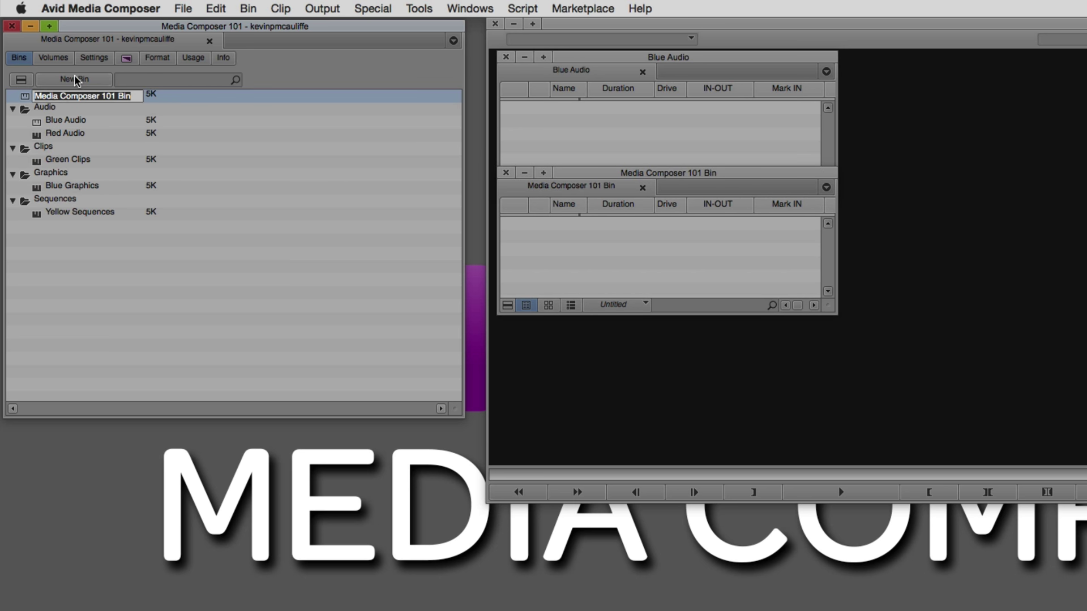
type("Red Clips")
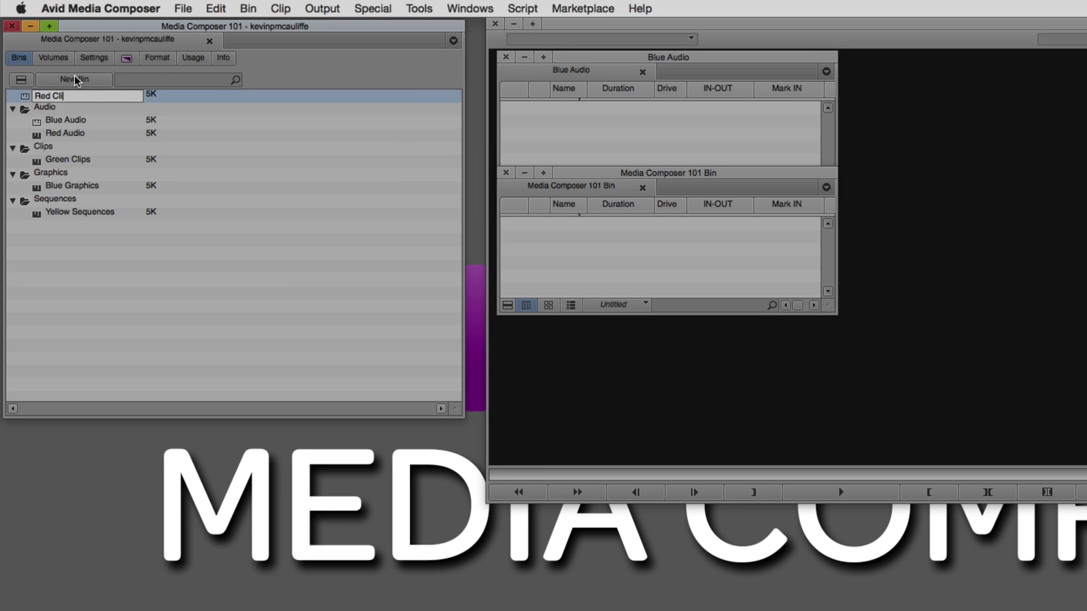
key("Return")
left_click_drag(25, 95, 34, 146)
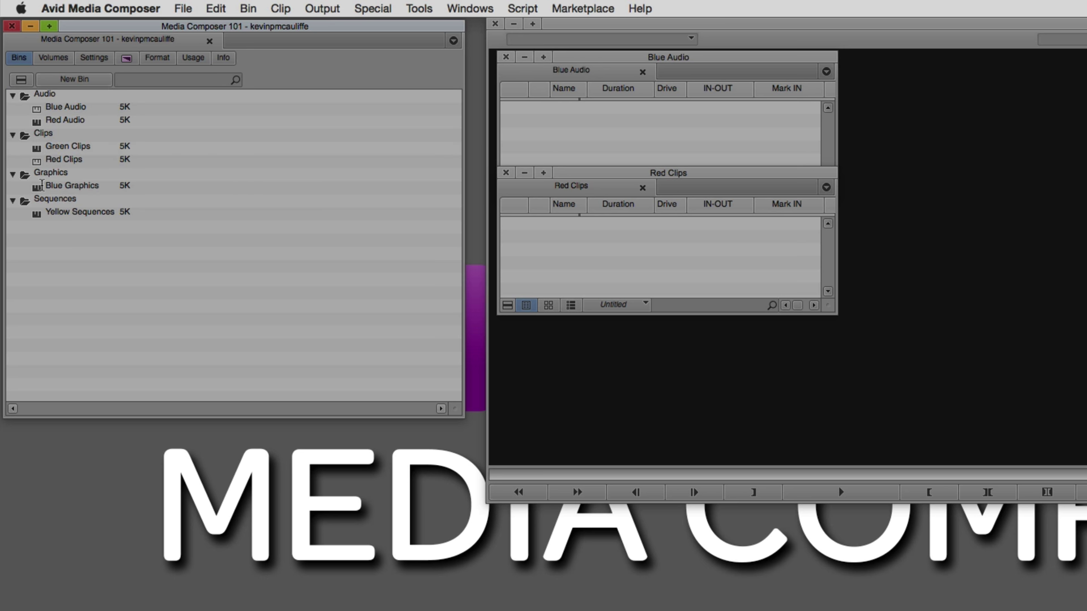
- Create a new bin named Yellow Graphics and move it into the Graphics folder
left_click(64, 79)
type("Yellow Gr")
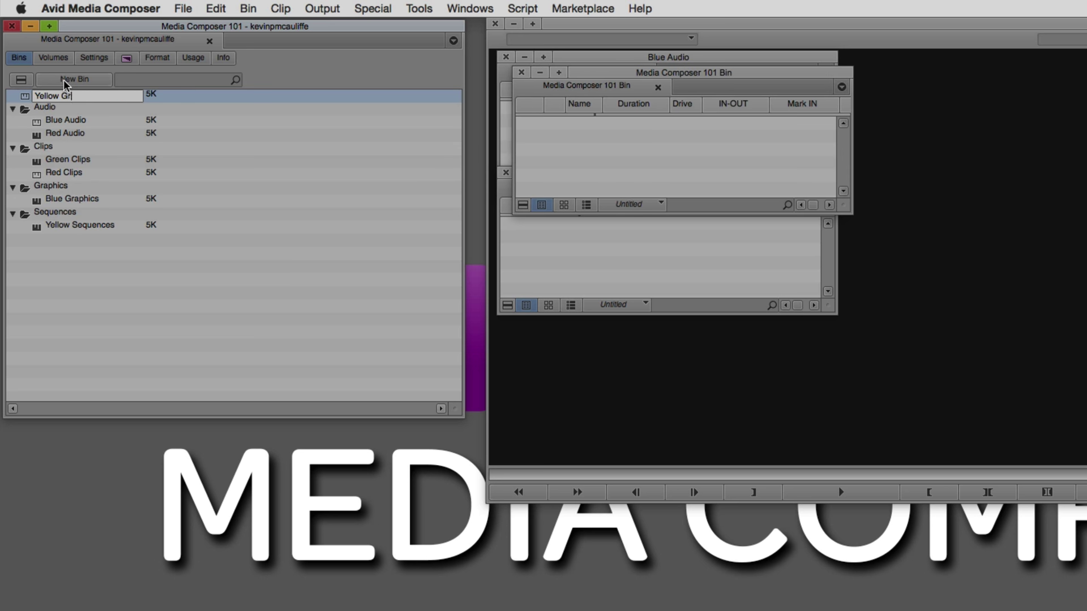
type("aphics")
key("Return")
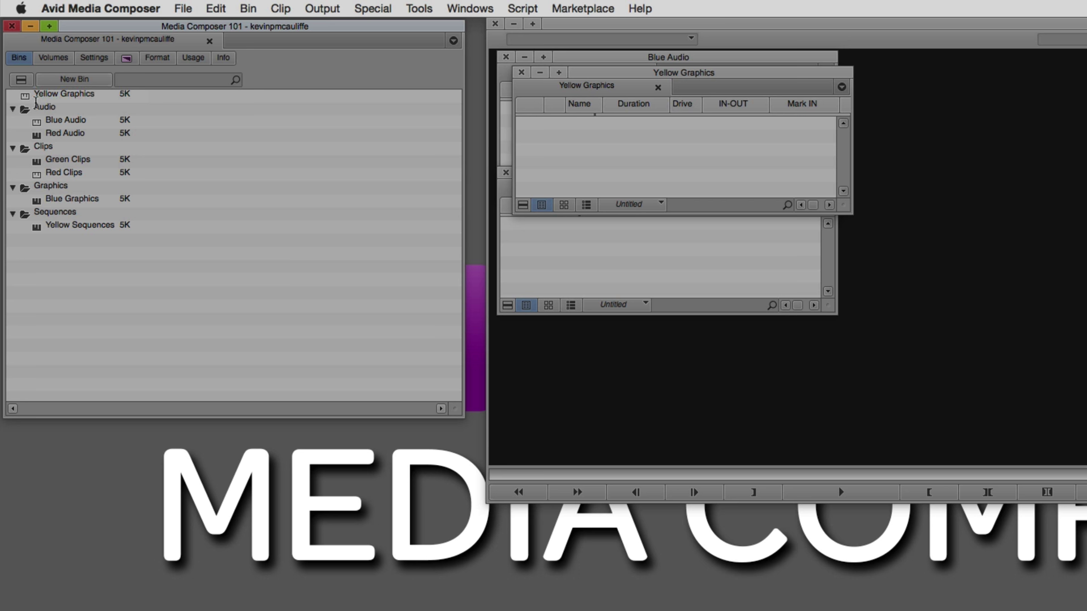
left_click_drag(25, 96, 29, 187)
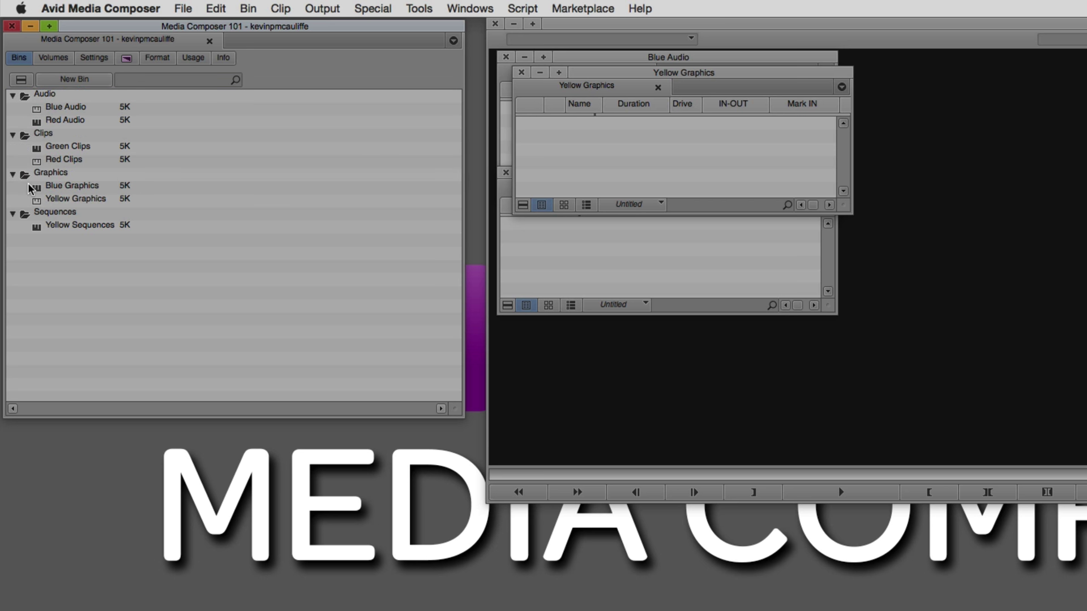
- Create a new bin named Blue Sequences
left_click(89, 75)
type("Blue Sequences")
key("Return")
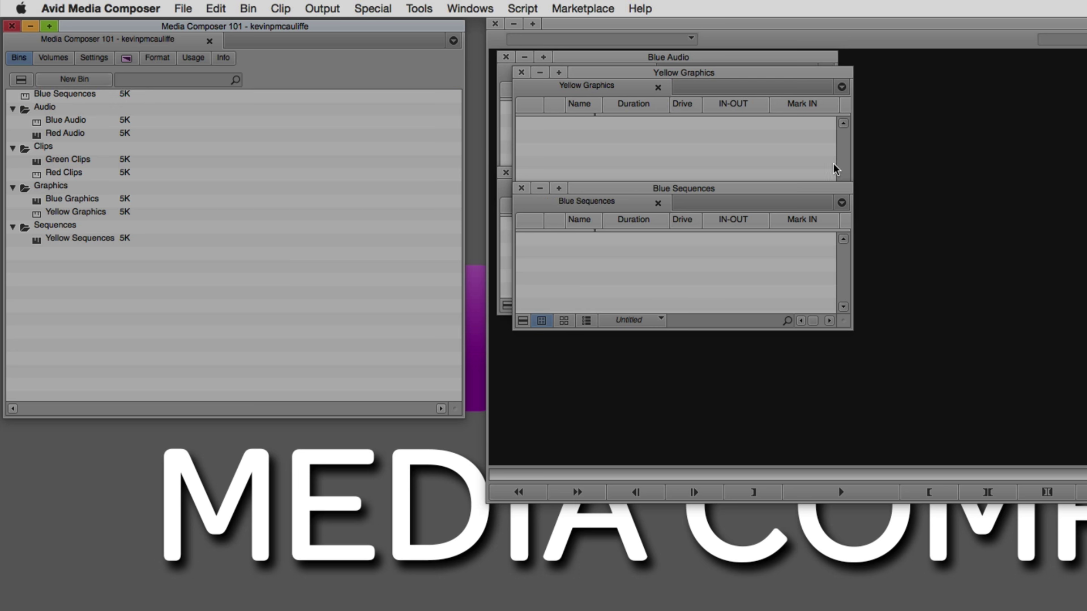
- Close the open Blue Sequences, Yellow Graphics, Blue Audio and Red Clips bin windows
left_click(522, 188)
left_click(521, 73)
left_click(507, 99)
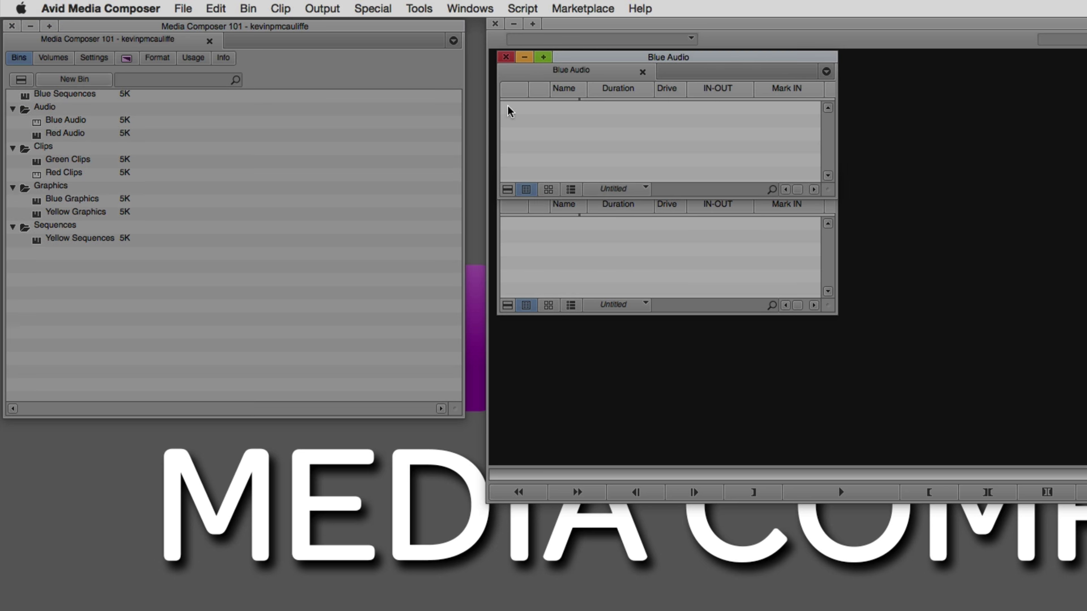
left_click(505, 57)
left_click(505, 170)
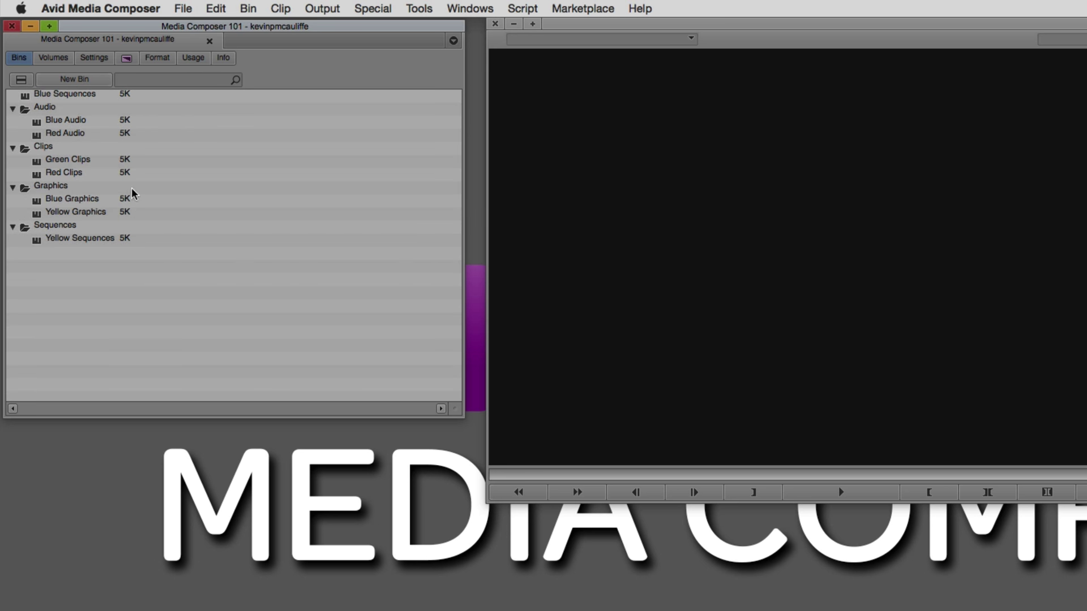
- Move the Blue Sequences bin into the Sequences folder and collapse all four project folders
left_click_drag(32, 102, 34, 227)
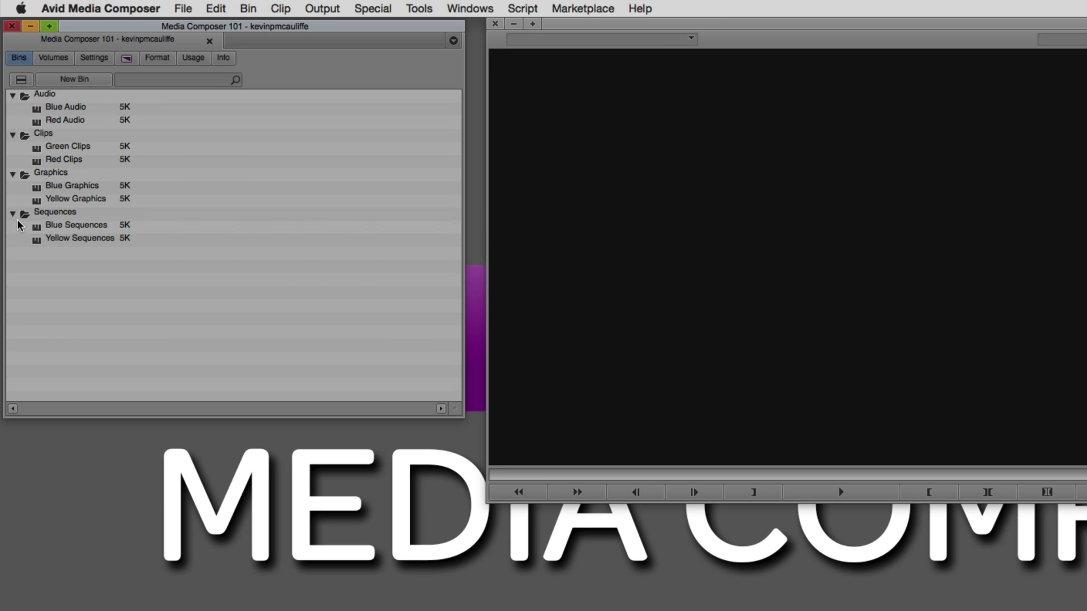
left_click(12, 214)
left_click(13, 174)
left_click(13, 135)
left_click(12, 95)
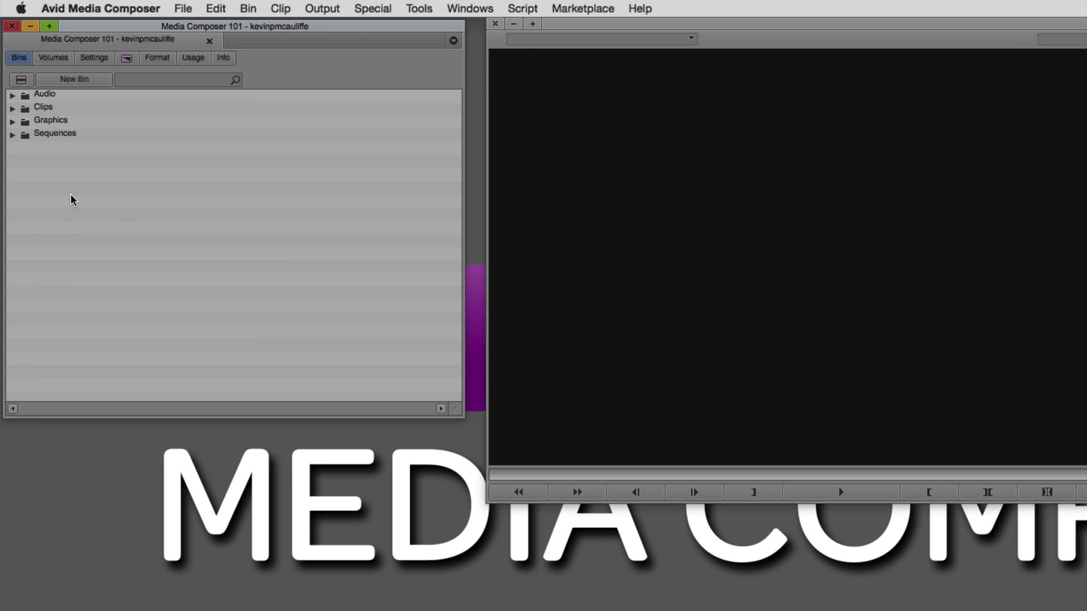
- Check which bins the Sequences folder and the Graphics folder contain, collapsing each one again
left_click(11, 136)
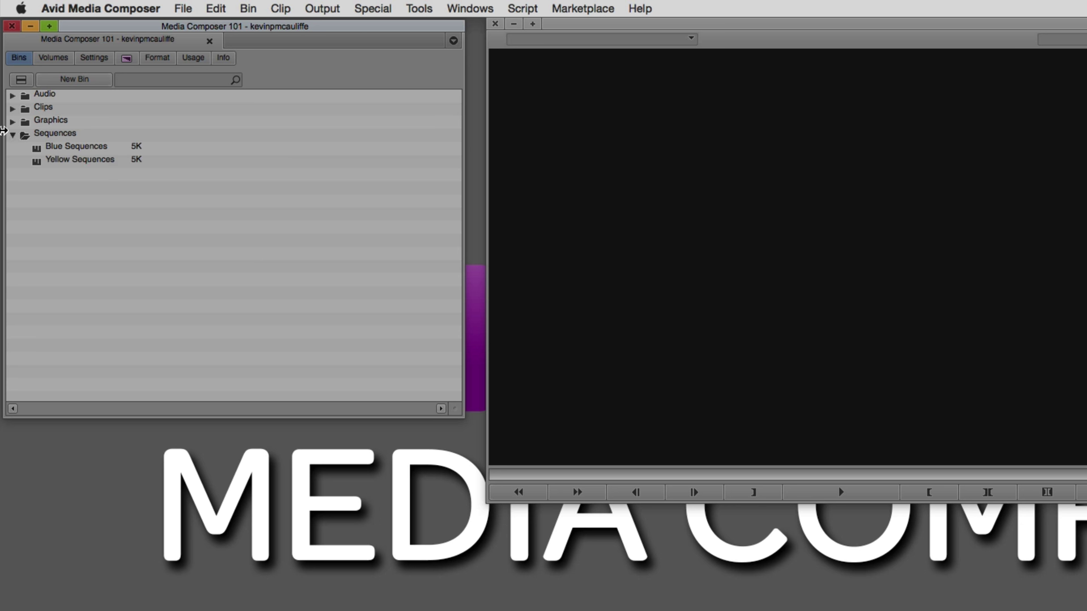
left_click(12, 134)
left_click(12, 121)
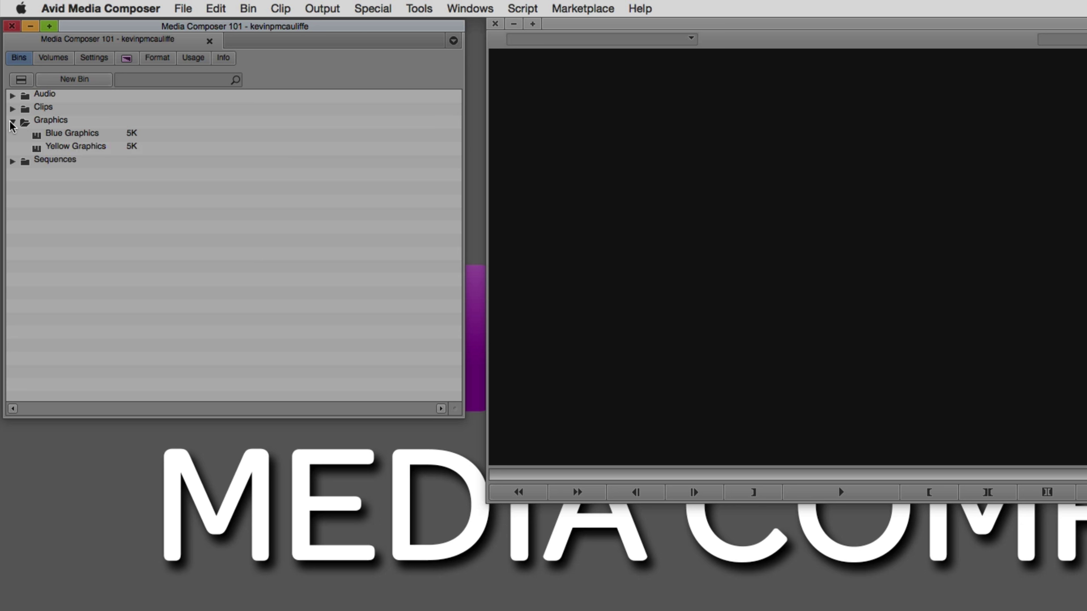
left_click(12, 122)
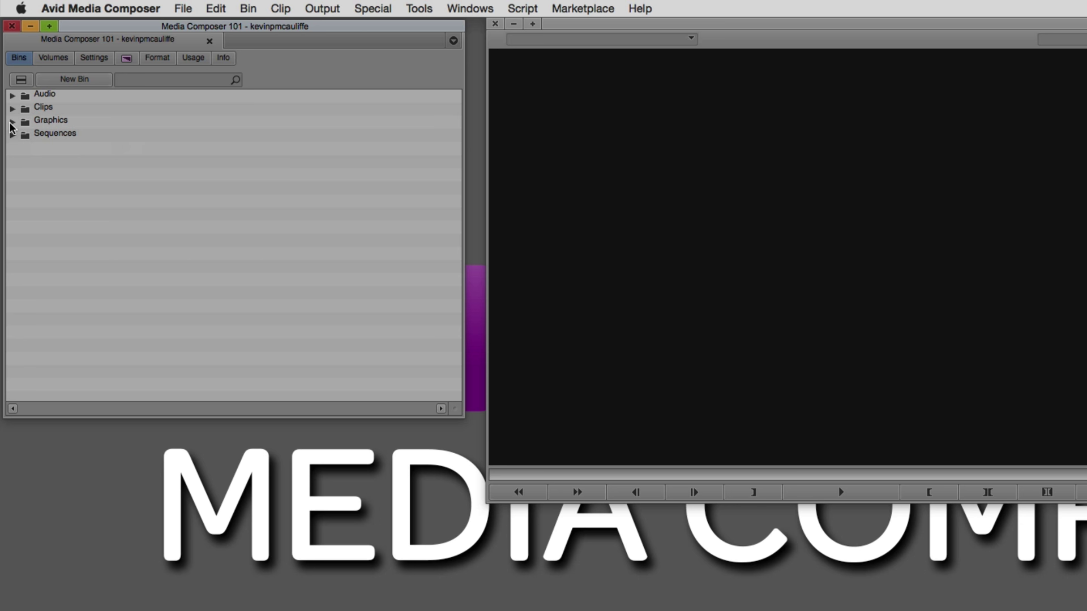
- Search the project's bins for Red and clear the search text
left_click(131, 80)
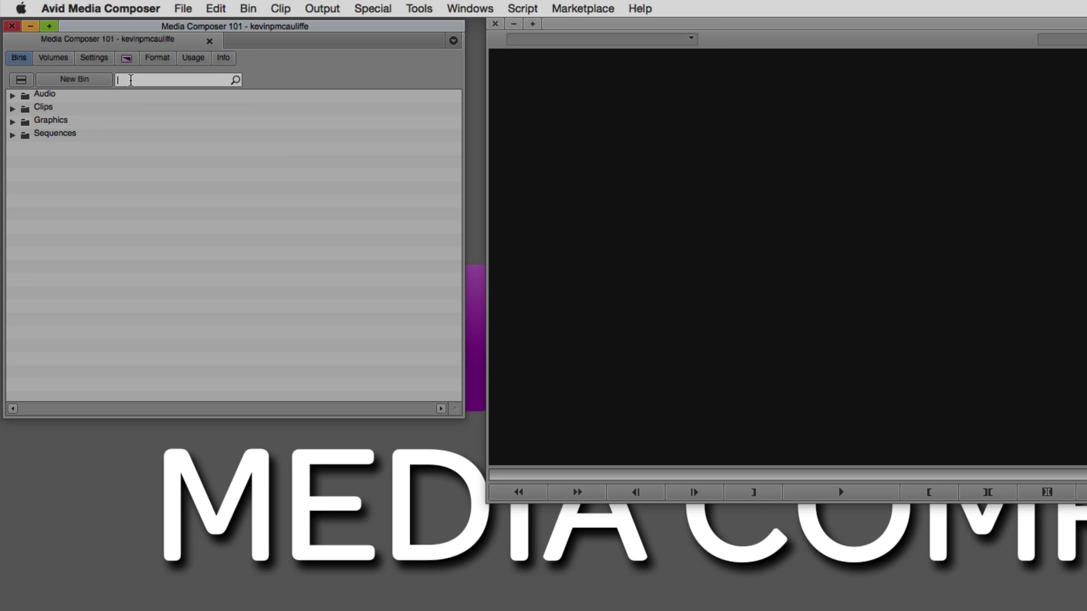
type("Red")
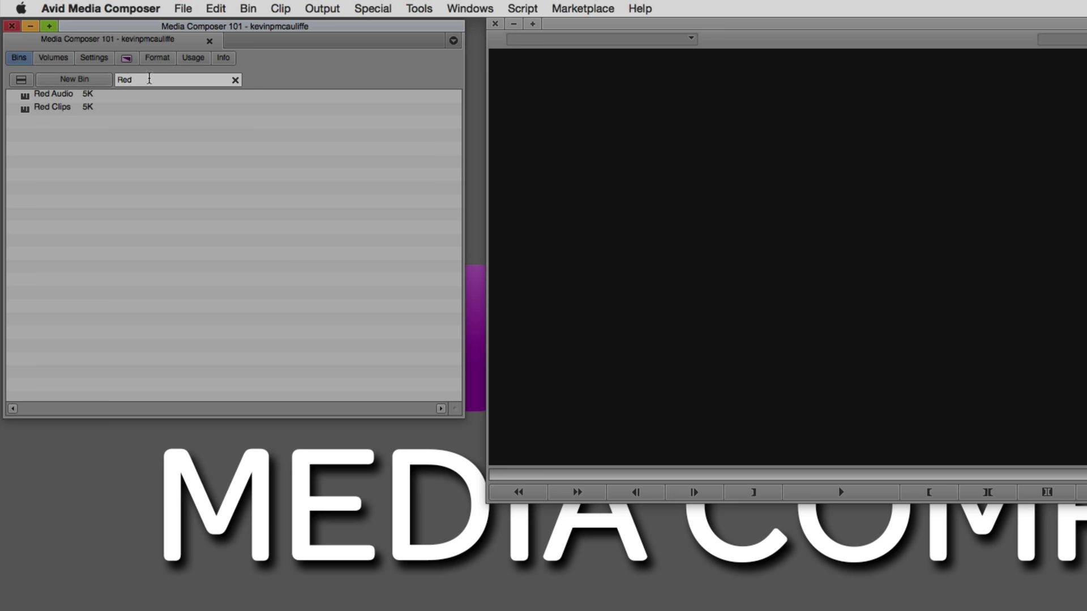
key("BackSpace")
key("BackSpace")
key("BackSpace")
- Search the project's bins for Clips, check the bin commands available in the filtered view, and clear the search
type("Cil")
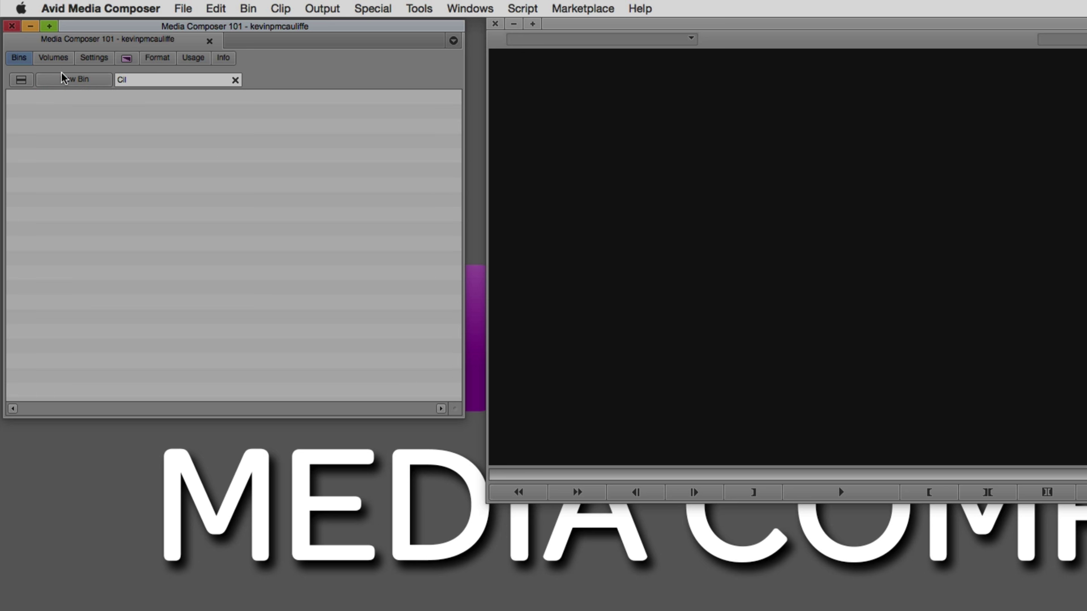
key("BackSpace")
key("BackSpace")
type("li")
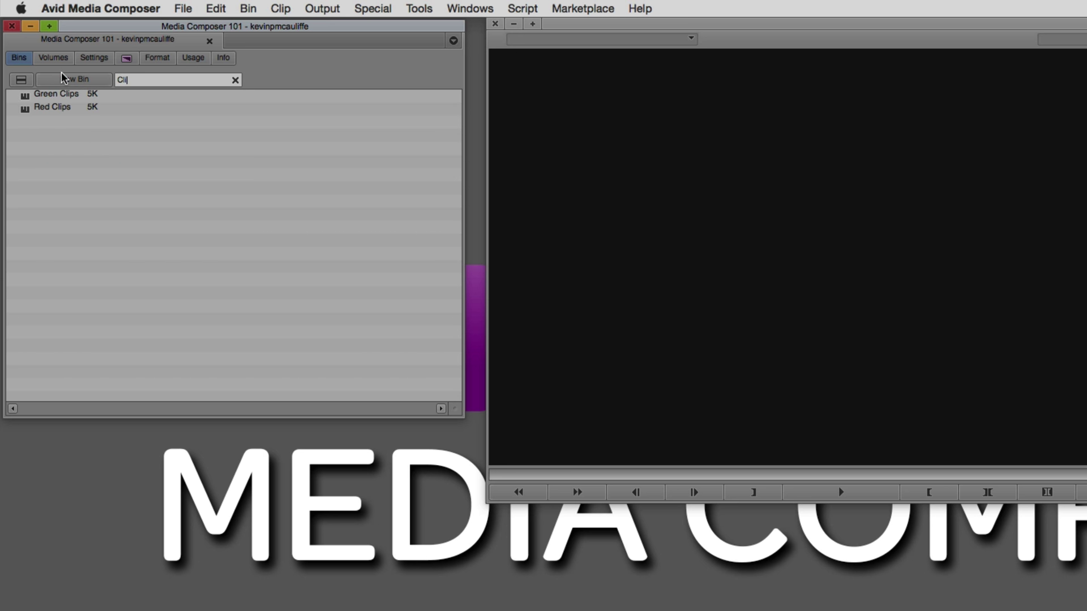
type("ps")
left_click(20, 79)
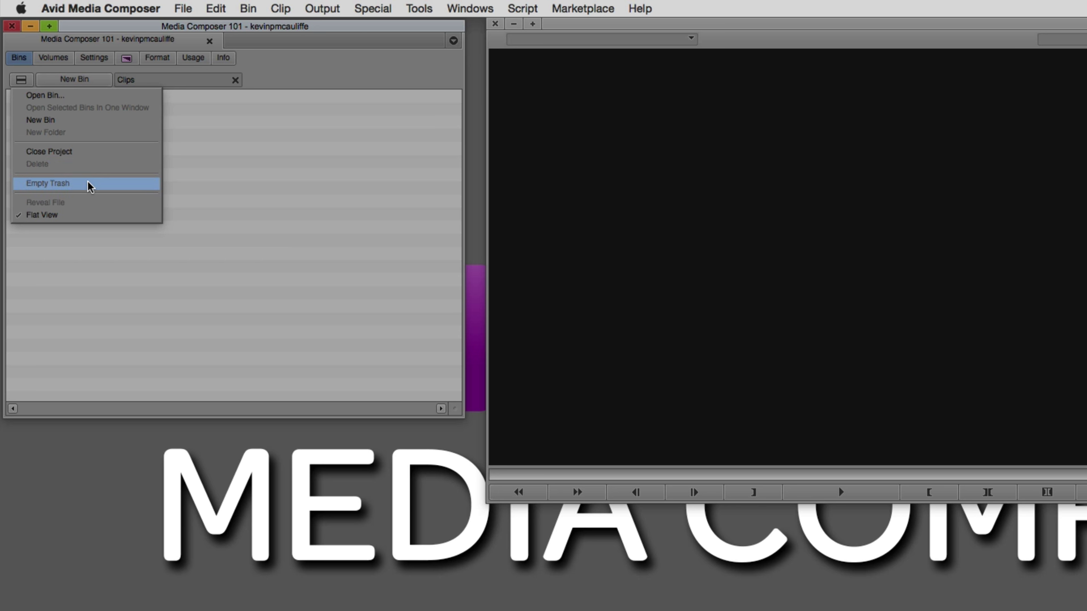
left_click(307, 177)
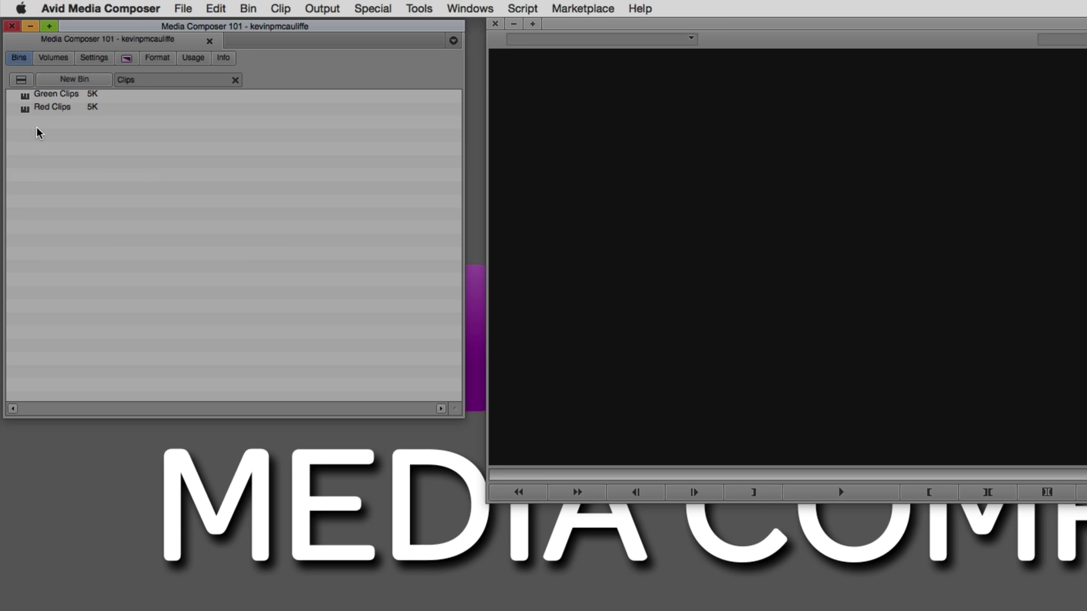
left_click(236, 81)
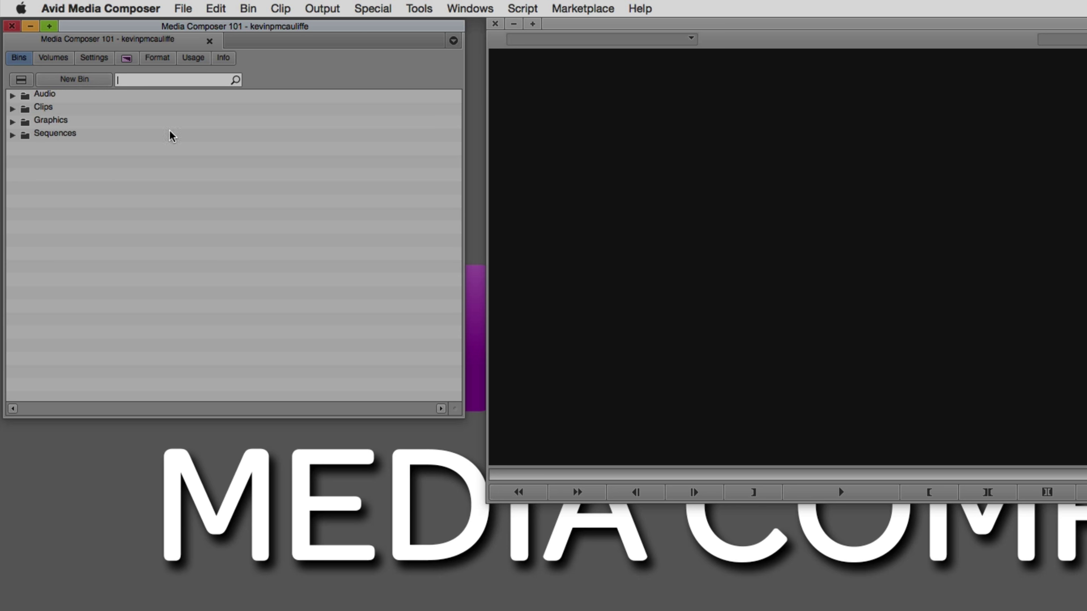
- Delete the Yellow Sequences bin from the Sequences folder
left_click(14, 136)
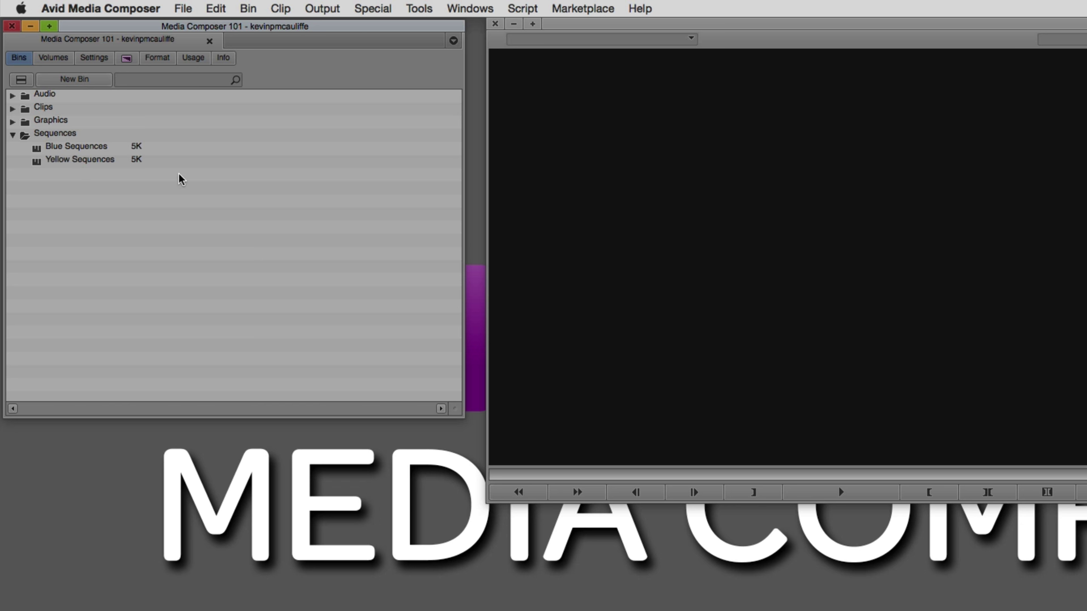
left_click(36, 163)
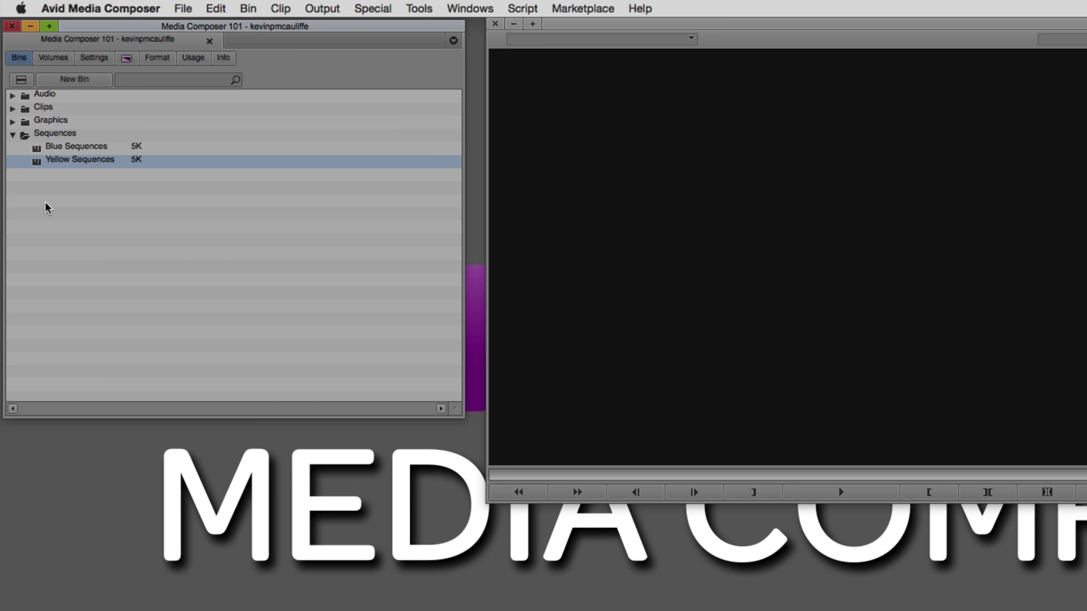
key("Delete")
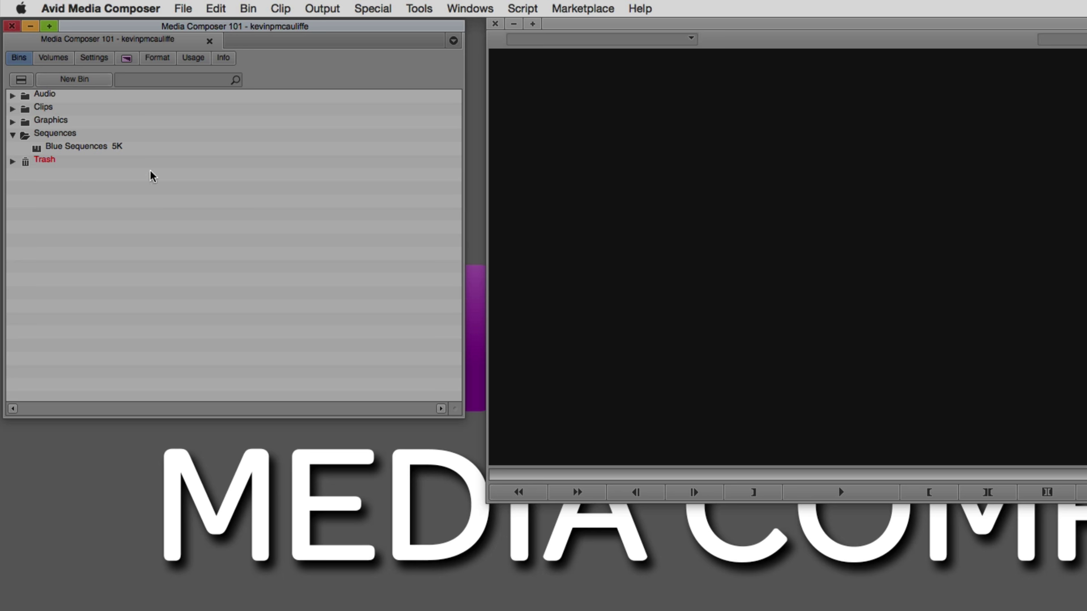
- Empty the project's trash, permanently removing the deleted bin from the drive
left_click(22, 79)
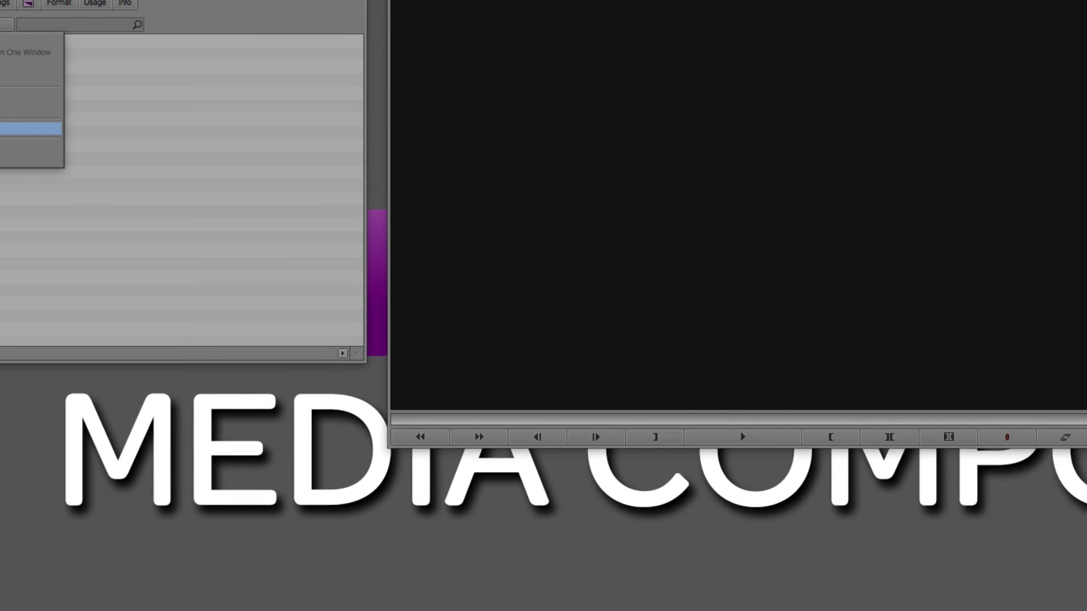
left_click(63, 183)
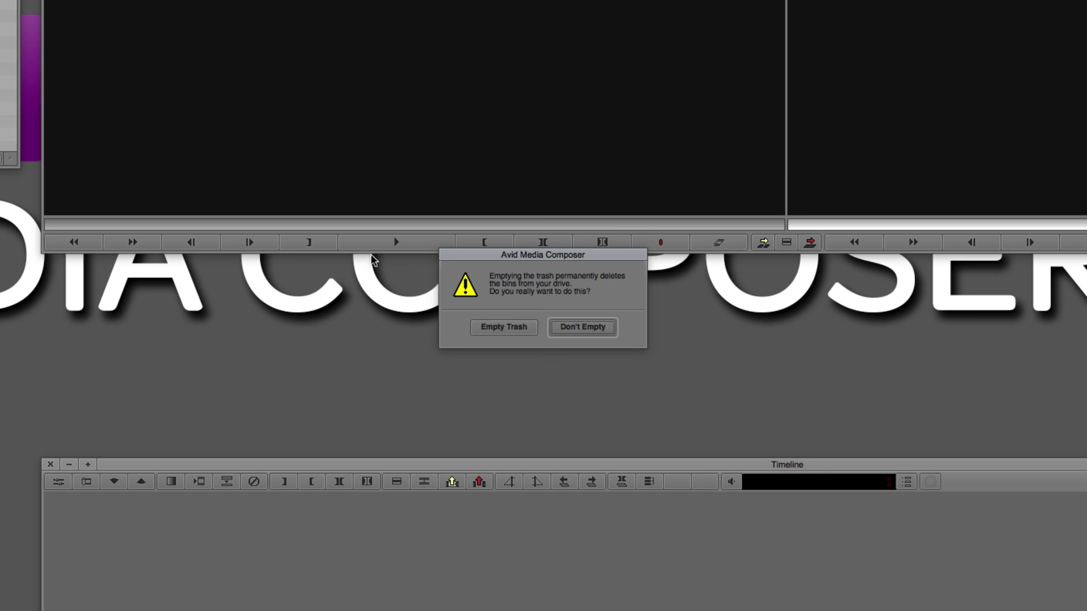
left_click(515, 327)
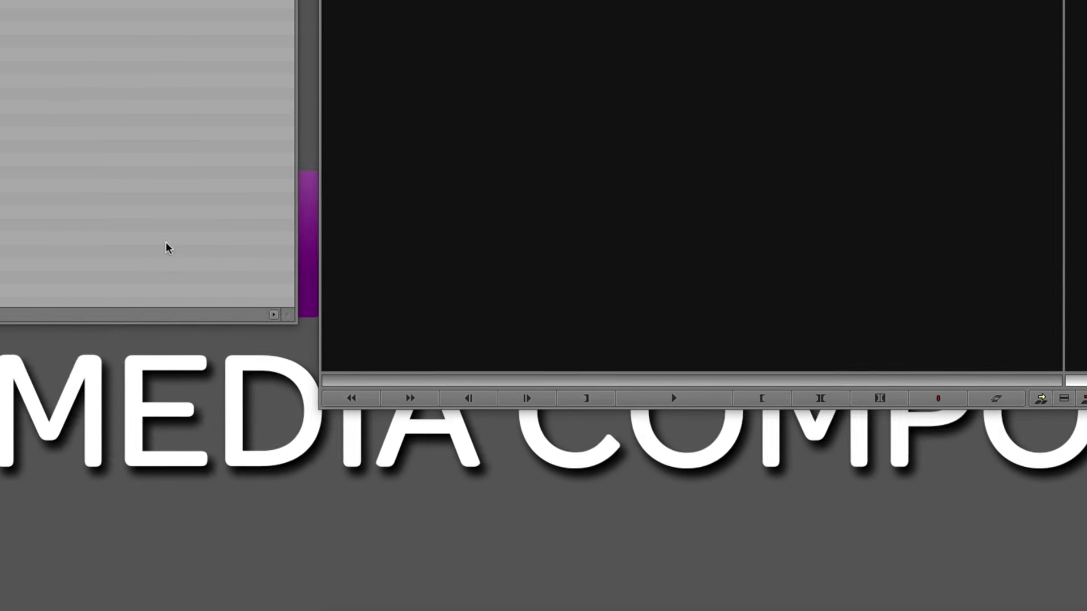